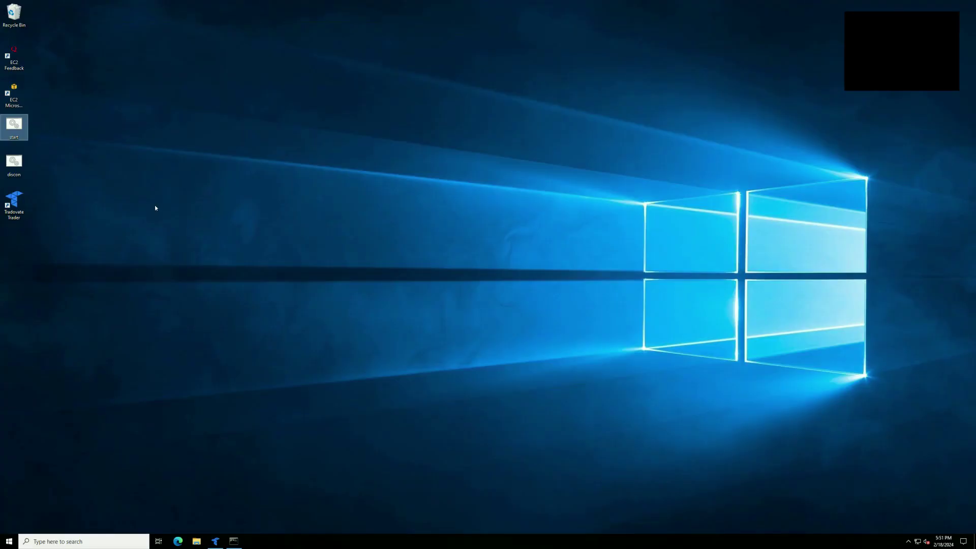
- Launch the prop autotrader GUI, move its window left, and open the Generate JSON form
double_click(16, 130)
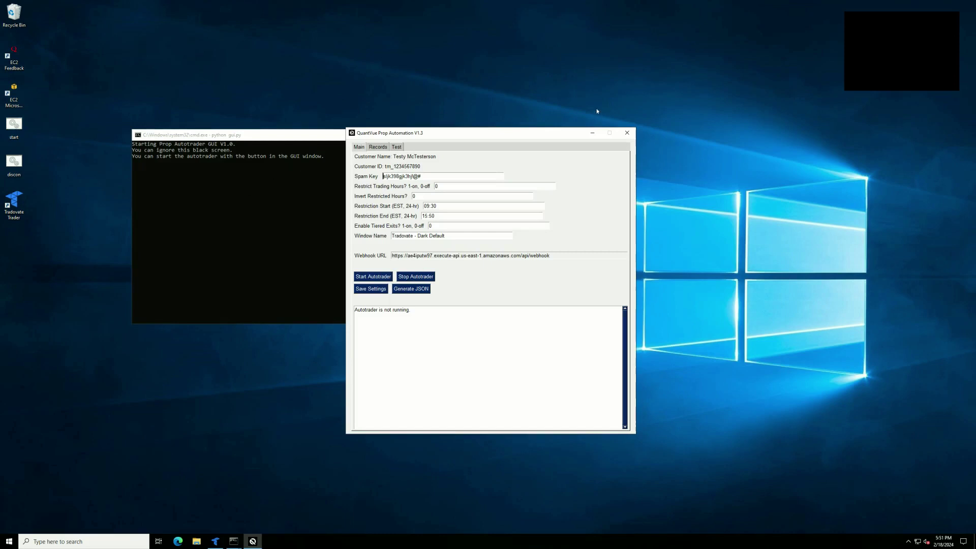
left_click_drag(564, 137, 336, 127)
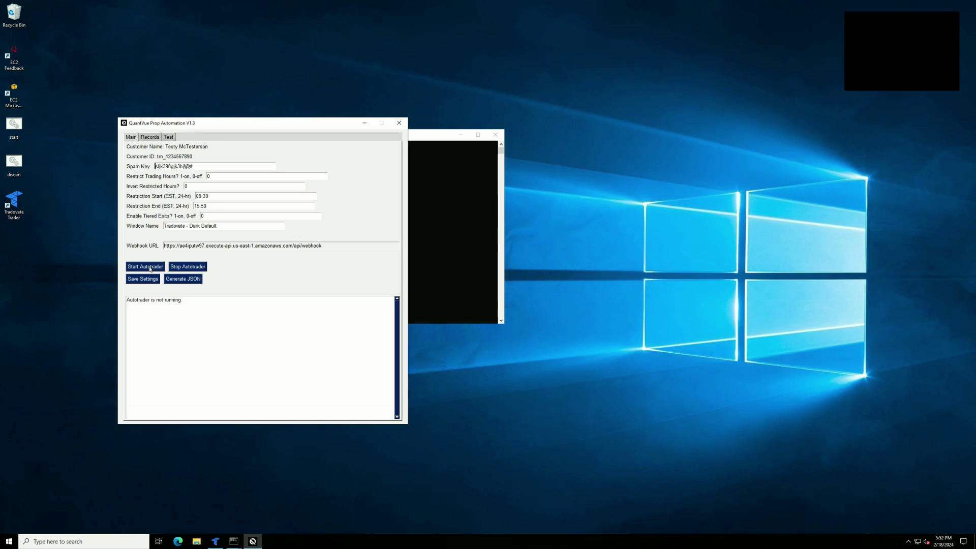
left_click(179, 279)
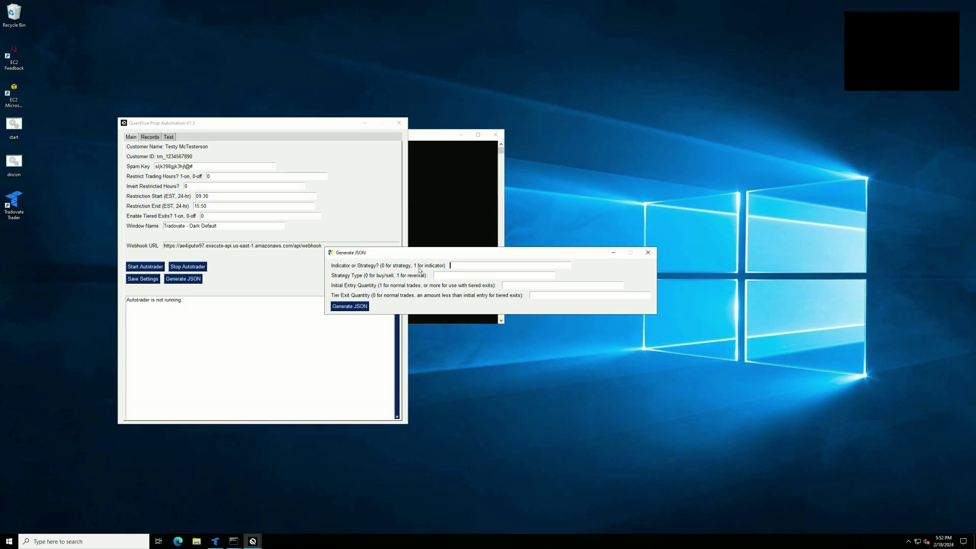
- Generate alert JSON with Indicator or Strategy 0, initial entry quantity 2 and tier exit quantity 1
type("0")
left_click(514, 286)
type("2")
left_click(545, 295)
type("1")
left_click(352, 307)
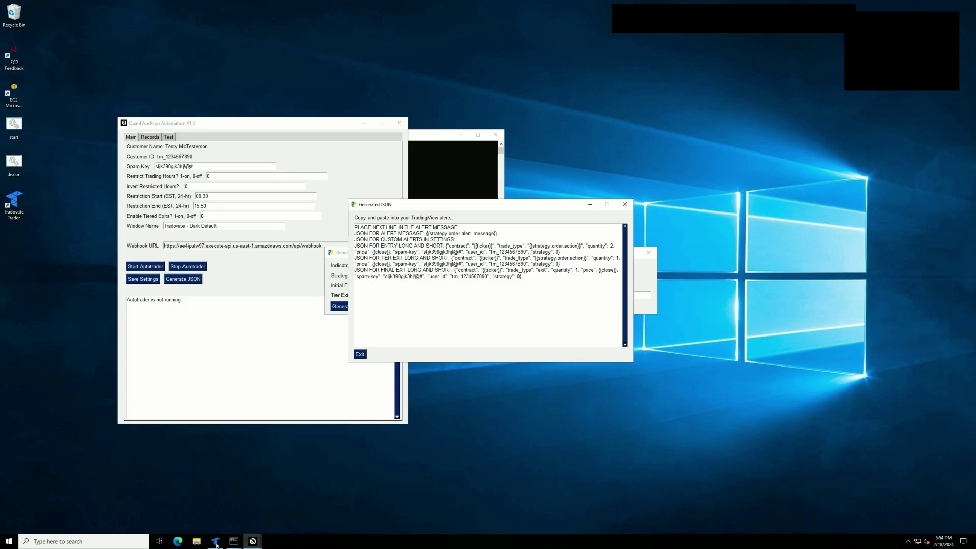
- Set the order quantity to 2 in Tradovate's MNQH4 trading window
left_click(215, 542)
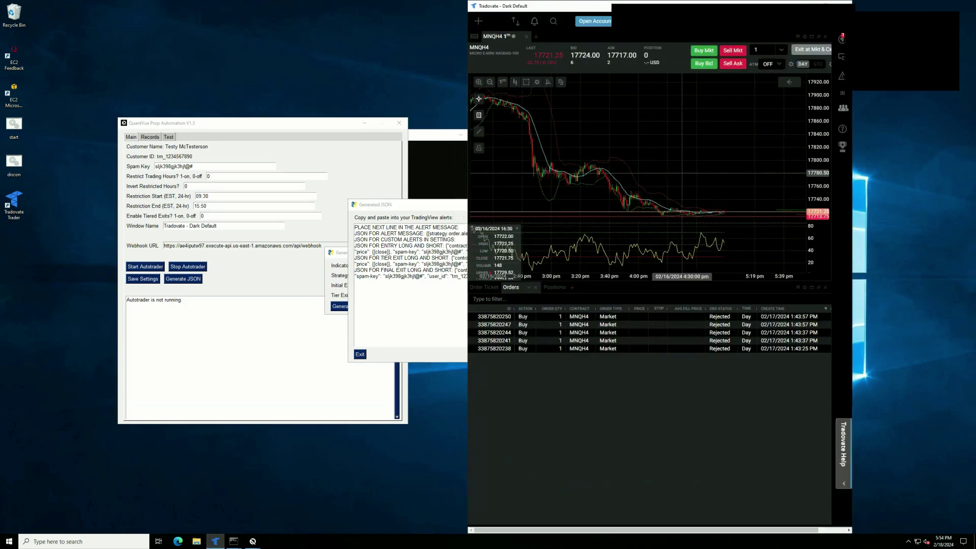
left_click(836, 50)
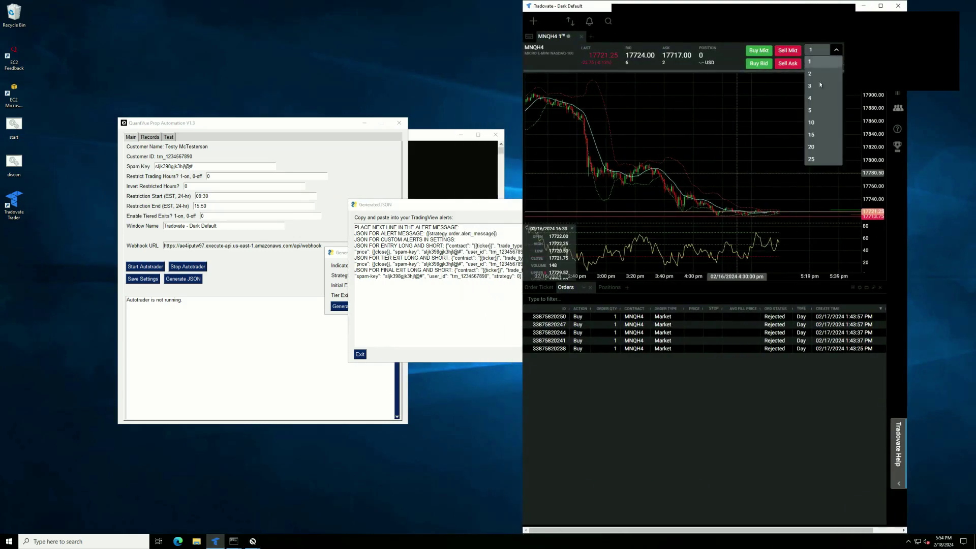
left_click(811, 74)
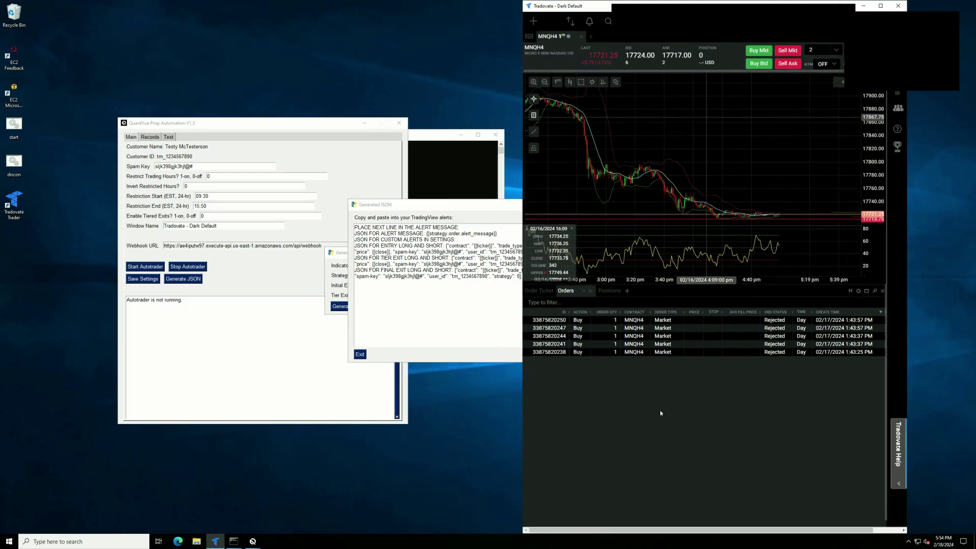
- Move the Generated JSON window left and check its entry quantity 2 and strategy value
left_click(406, 204)
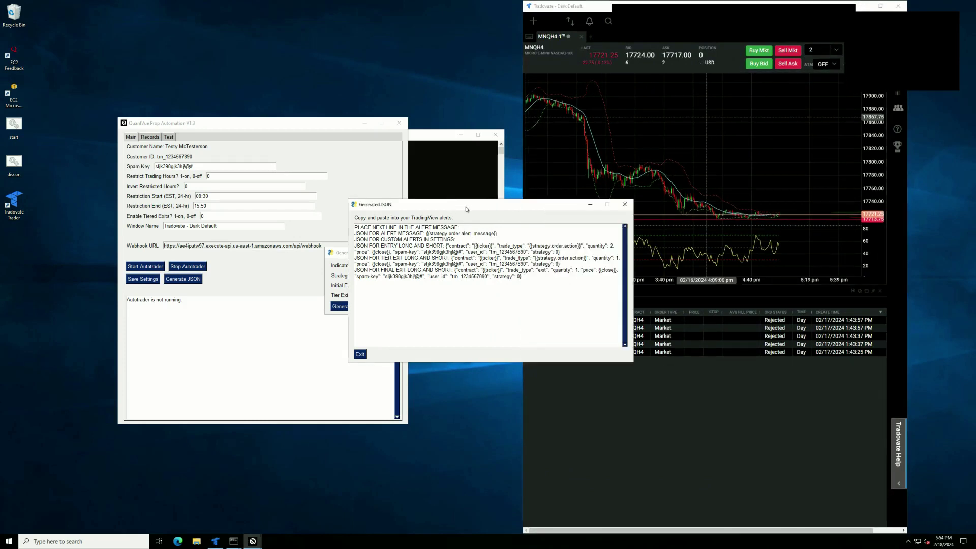
left_click_drag(406, 205, 228, 196)
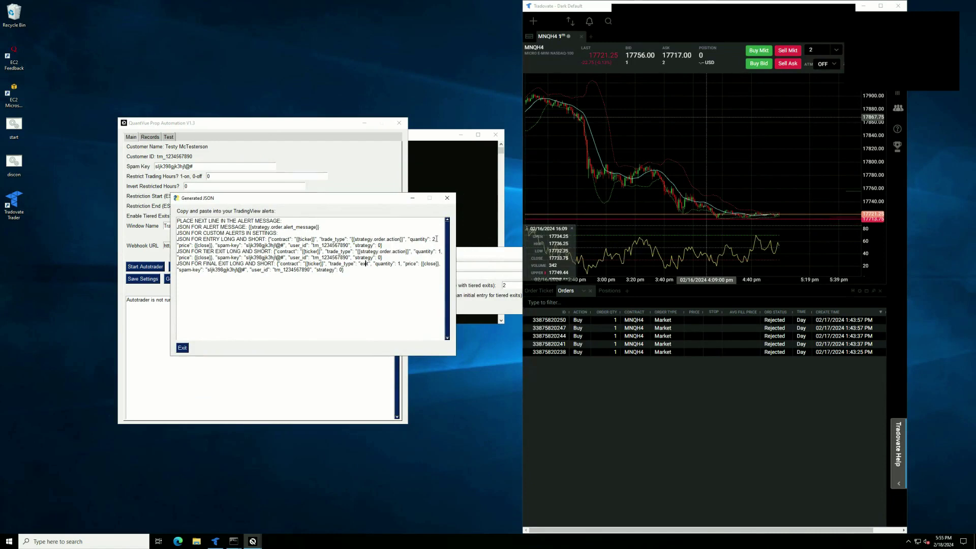
left_click_drag(436, 238, 414, 253)
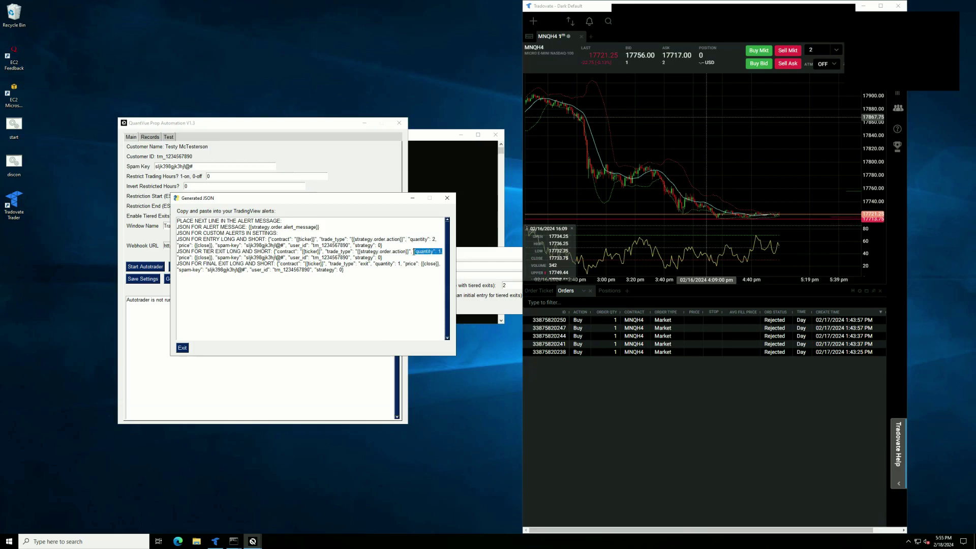
left_click(361, 246)
left_click_drag(354, 244, 383, 245)
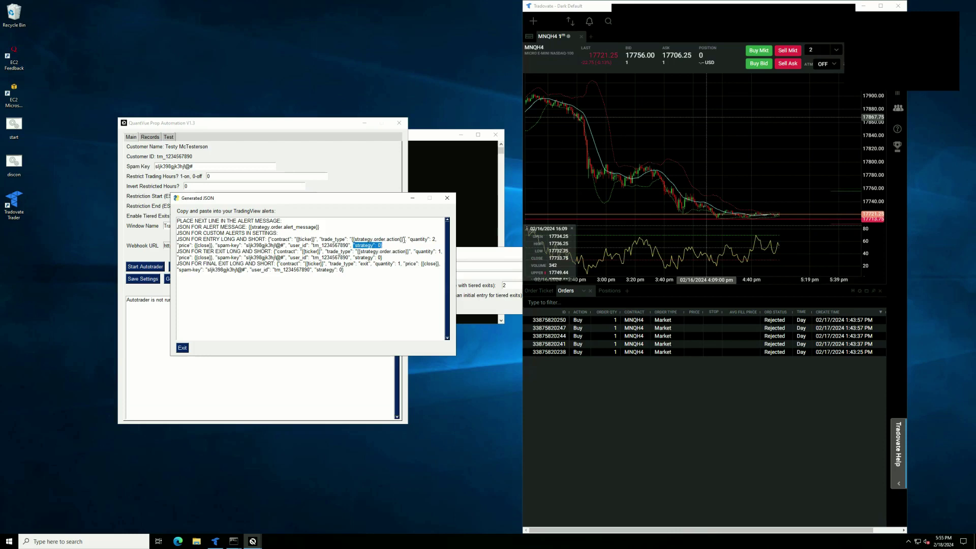
left_click(403, 239)
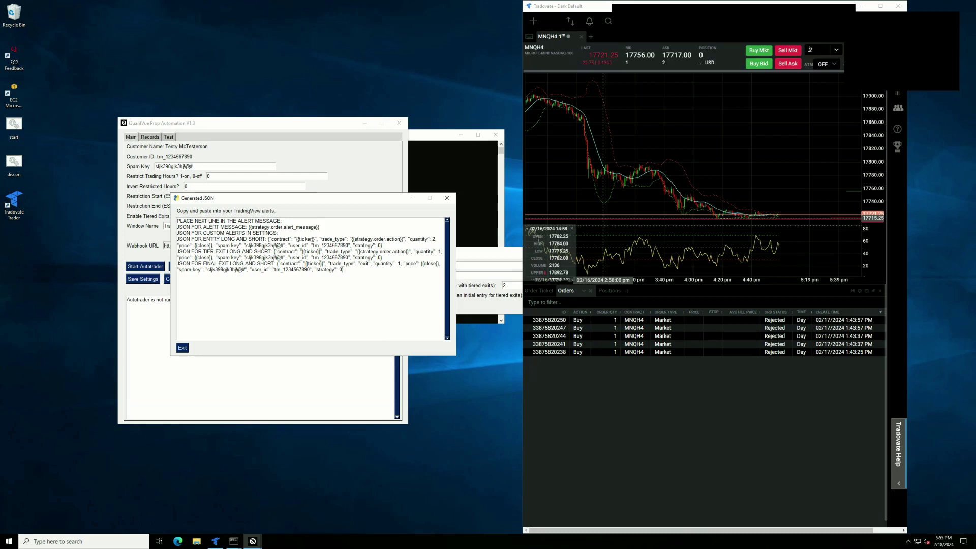
left_click(836, 51)
left_click(837, 51)
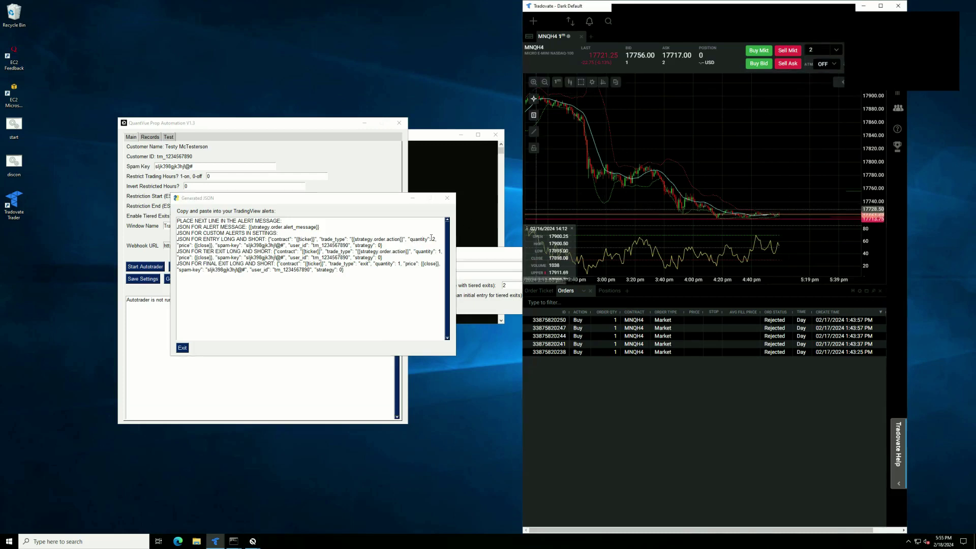
left_click_drag(436, 239, 412, 241)
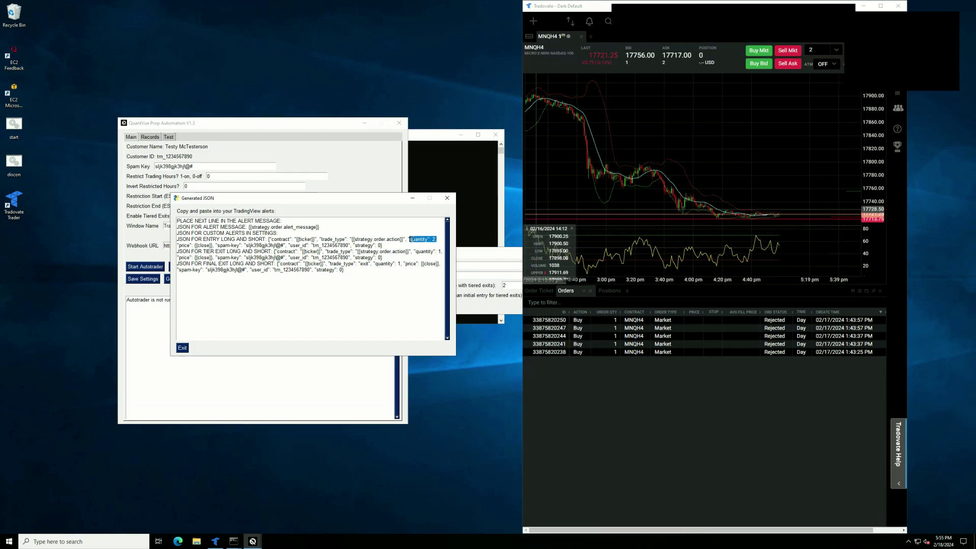
left_click(412, 240)
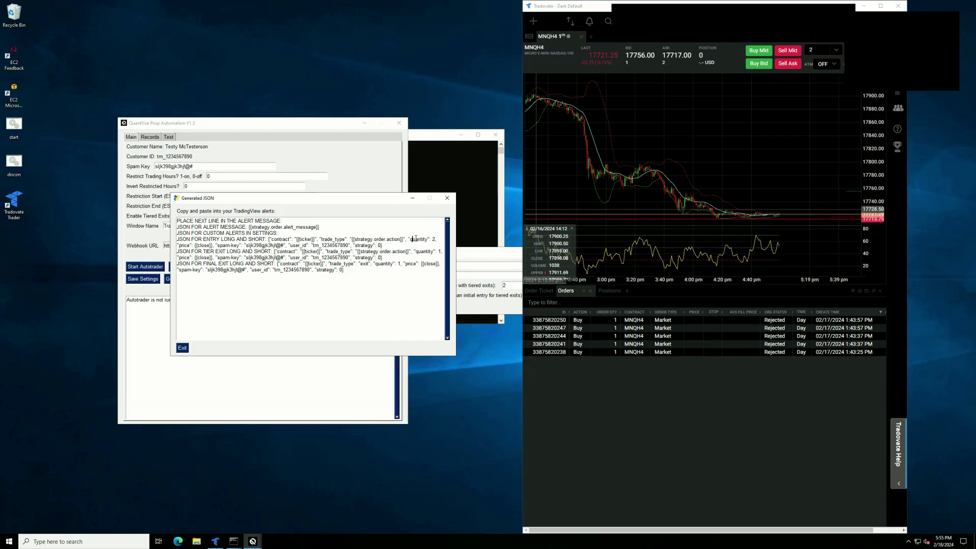
left_click(760, 51)
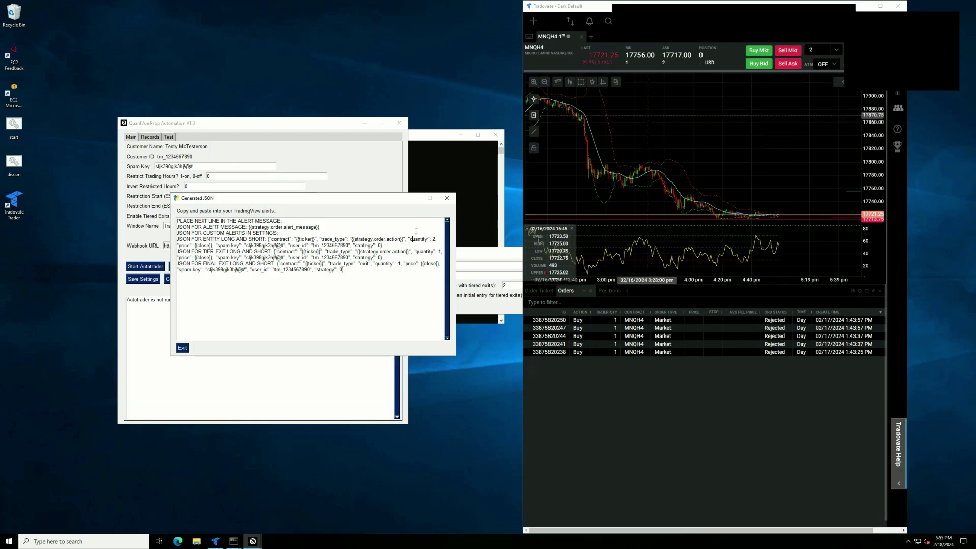
left_click_drag(435, 239, 409, 239)
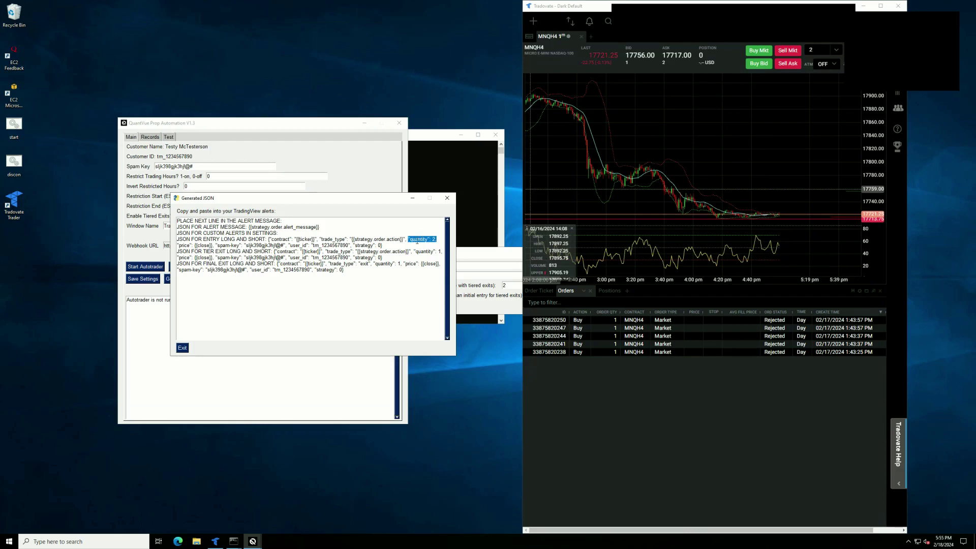
left_click(409, 238)
left_click_drag(437, 240, 426, 240)
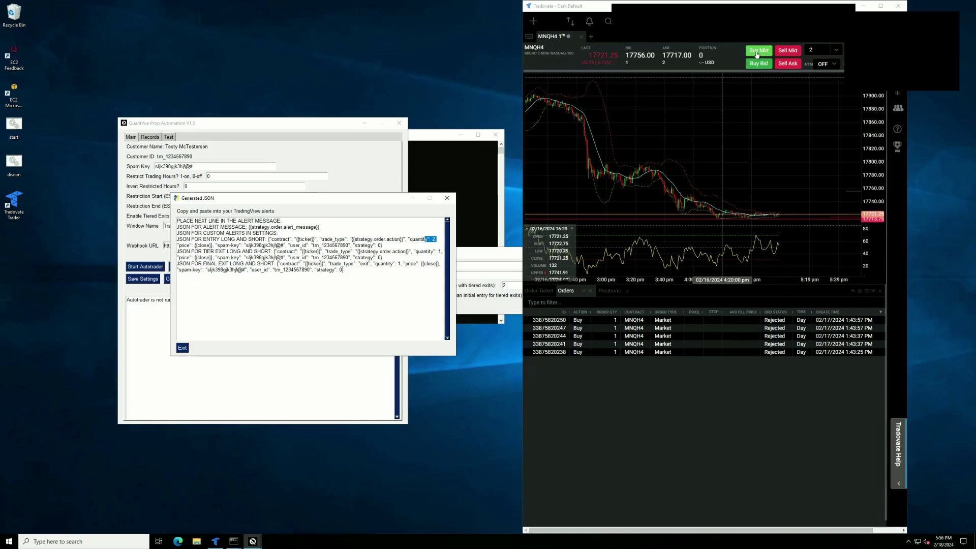
left_click(426, 252)
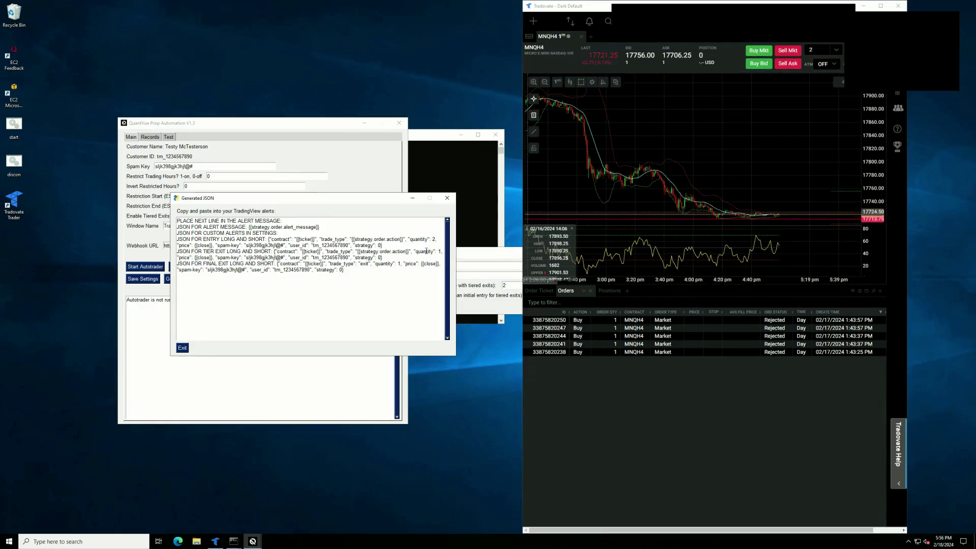
left_click(836, 50)
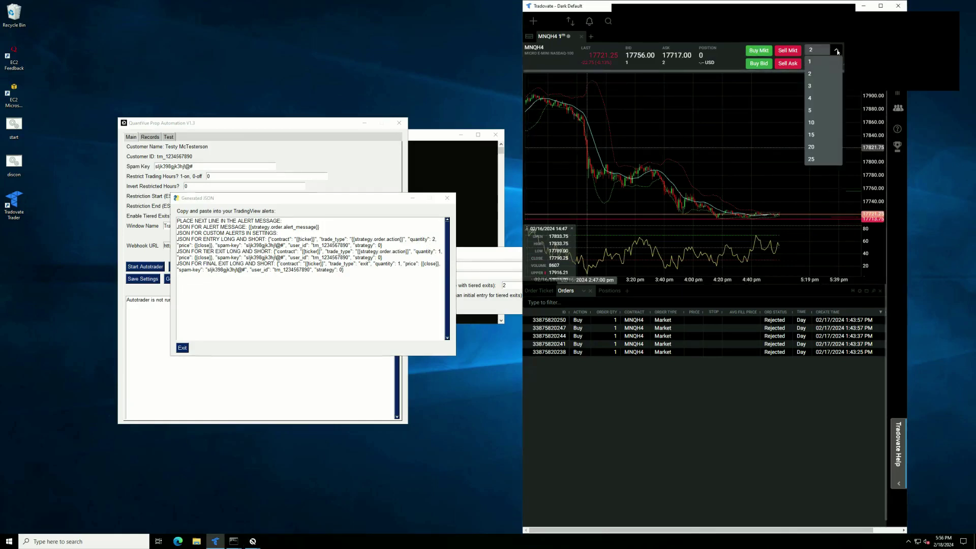
left_click(811, 135)
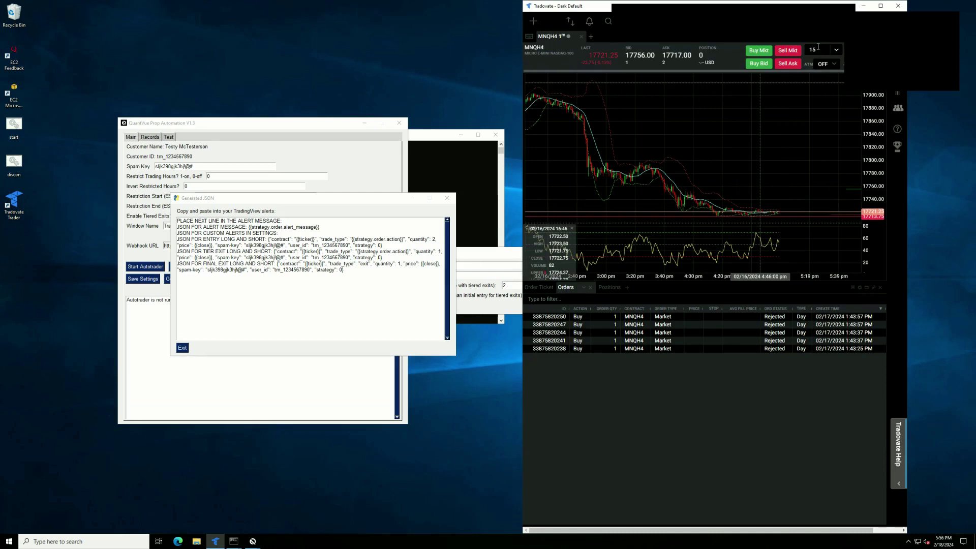
left_click(835, 51)
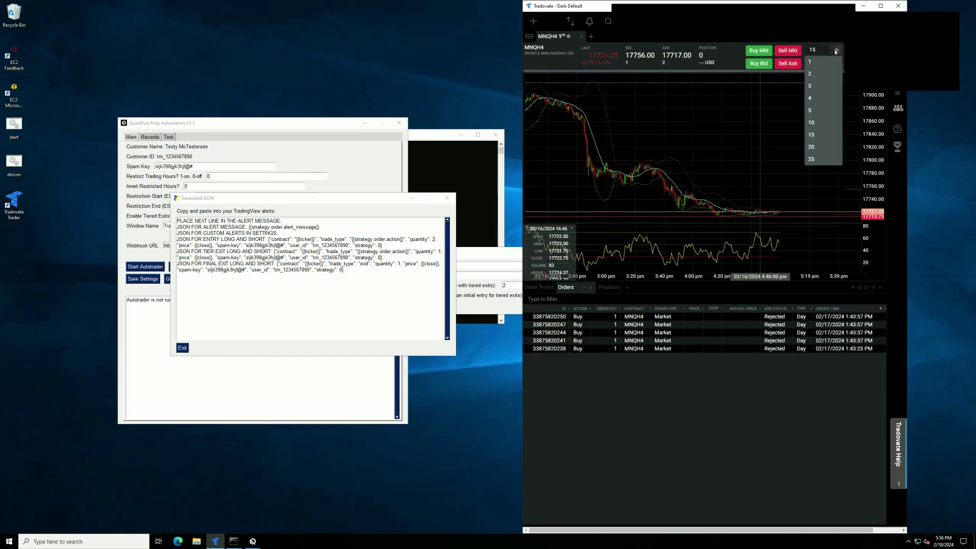
left_click(822, 73)
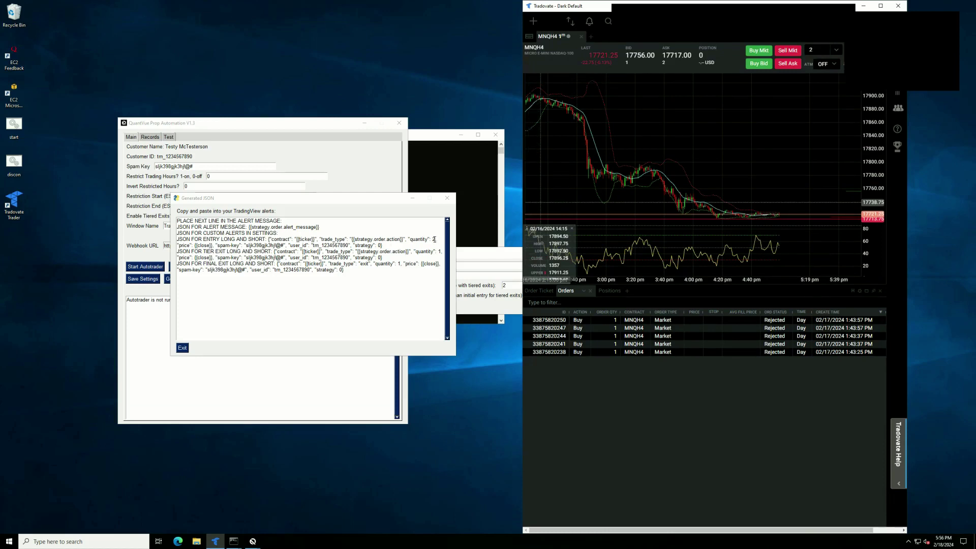
double_click(433, 239)
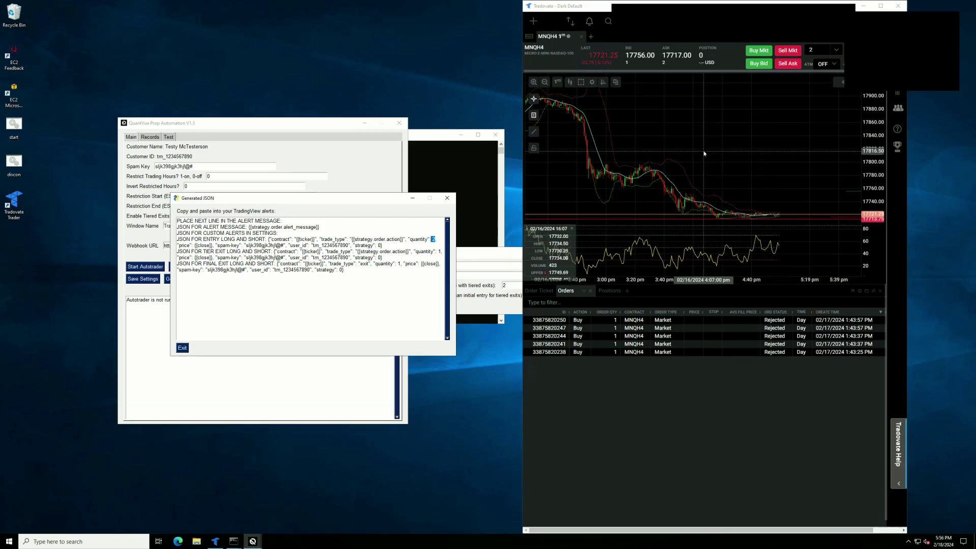
left_click(386, 247)
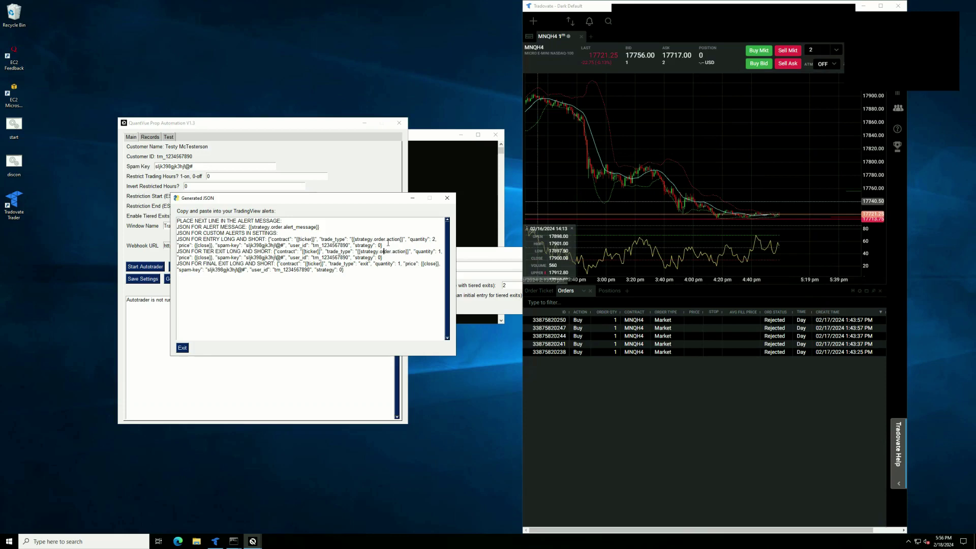
left_click_drag(193, 251, 243, 251)
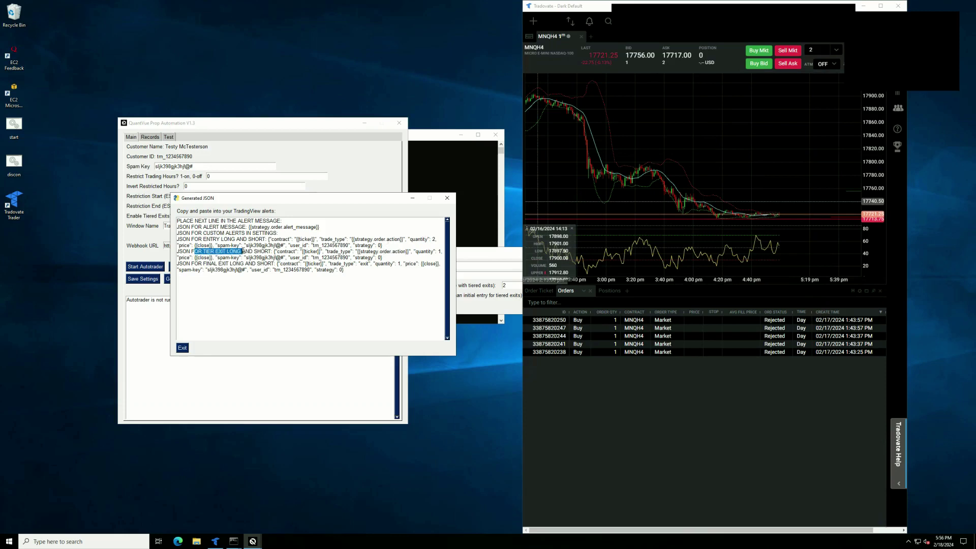
left_click(438, 251)
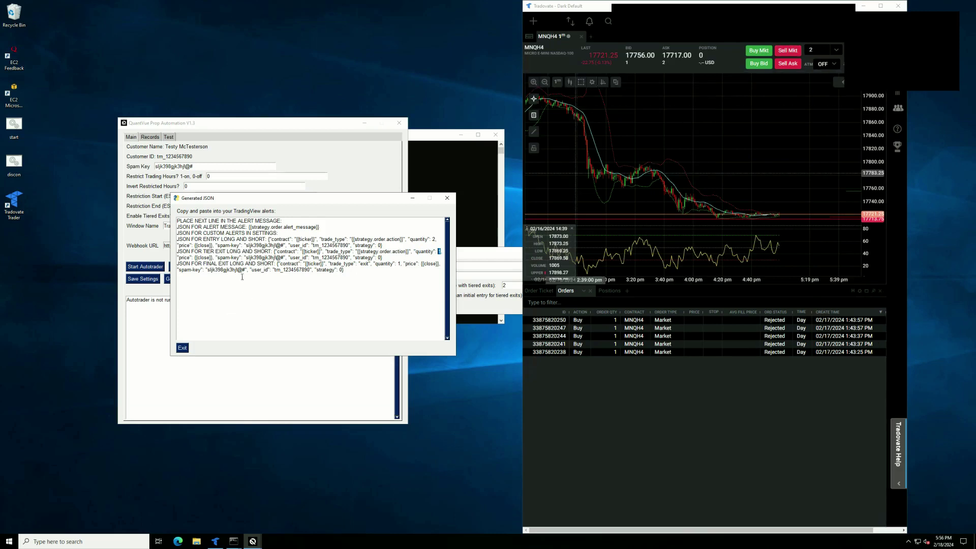
double_click(364, 263)
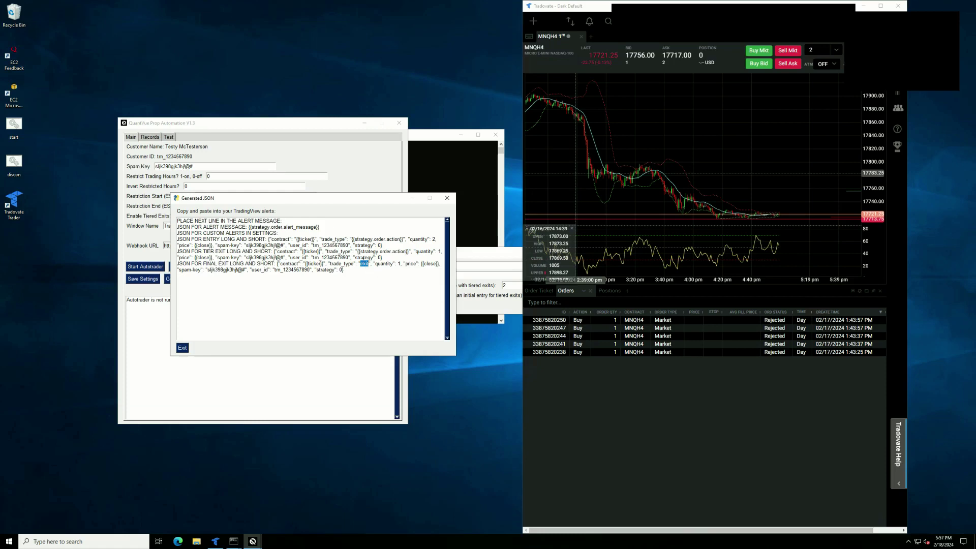
left_click_drag(353, 264, 372, 264)
left_click(366, 264)
left_click_drag(400, 265, 374, 264)
- Review the entry quantity and strategy values in the generated JSON
left_click(399, 265)
double_click(434, 239)
left_click(380, 246)
- Change Tradovate's order quantity to 3, then to 1
left_click(835, 50)
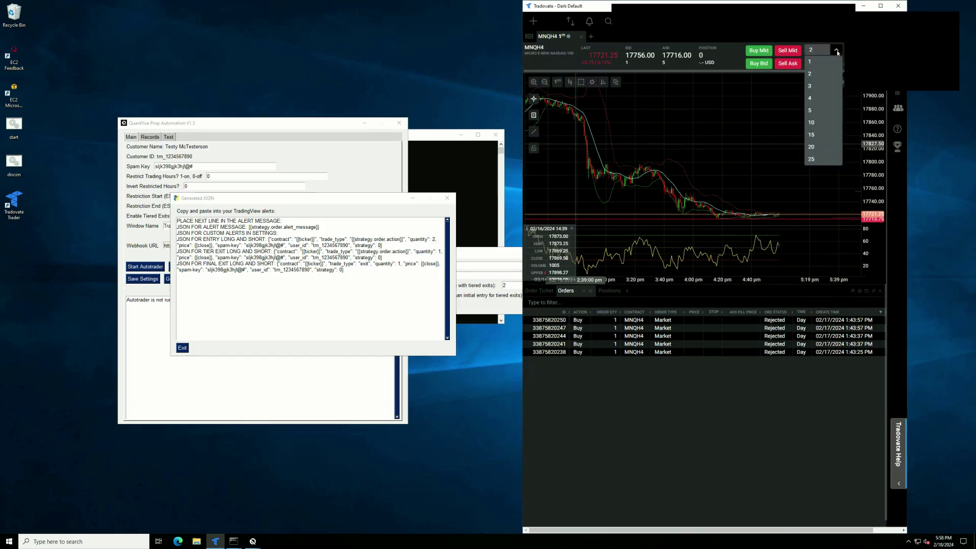
left_click(815, 86)
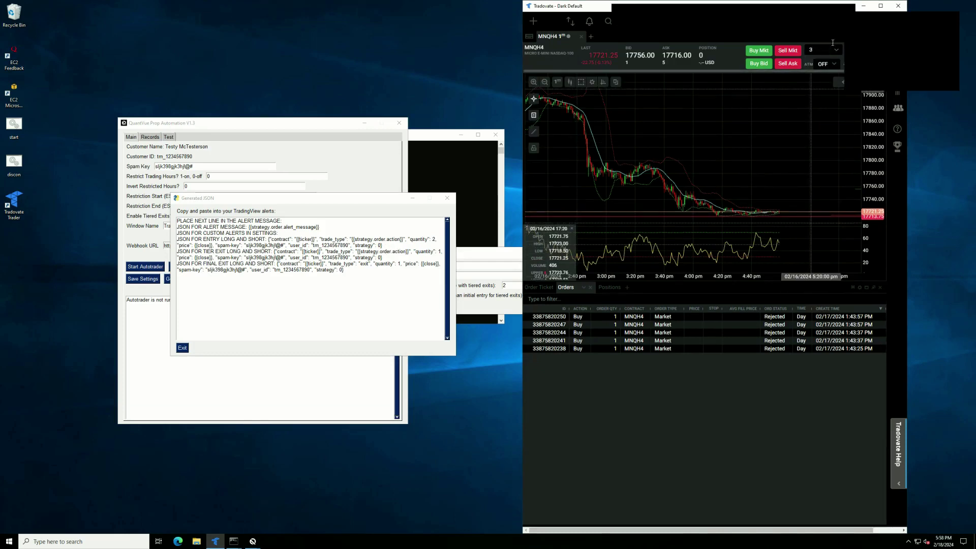
left_click(836, 50)
left_click(814, 62)
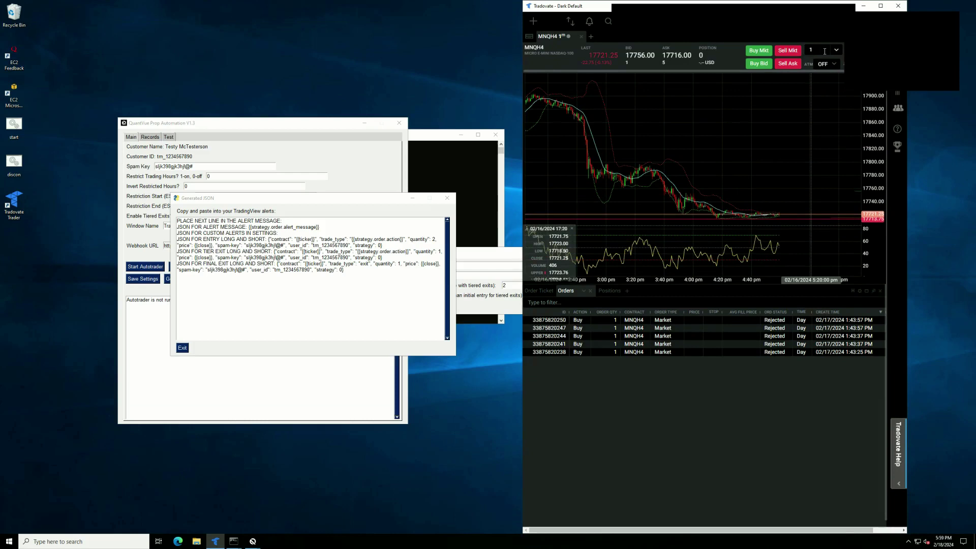
- Edit the JSON so the entry quantity is 3 and the tier-exit quantity is 2
left_click(433, 239)
key("BackSpace")
type("3")
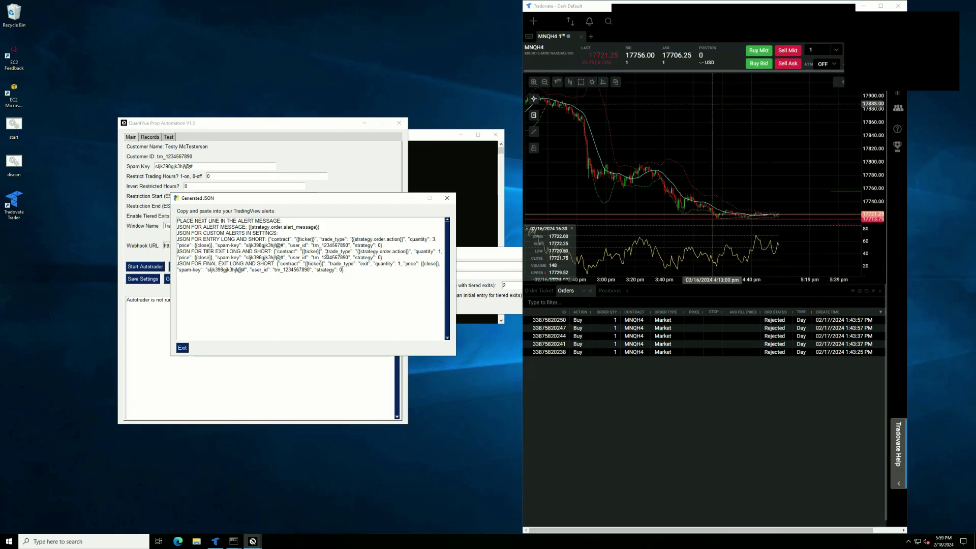
double_click(439, 251)
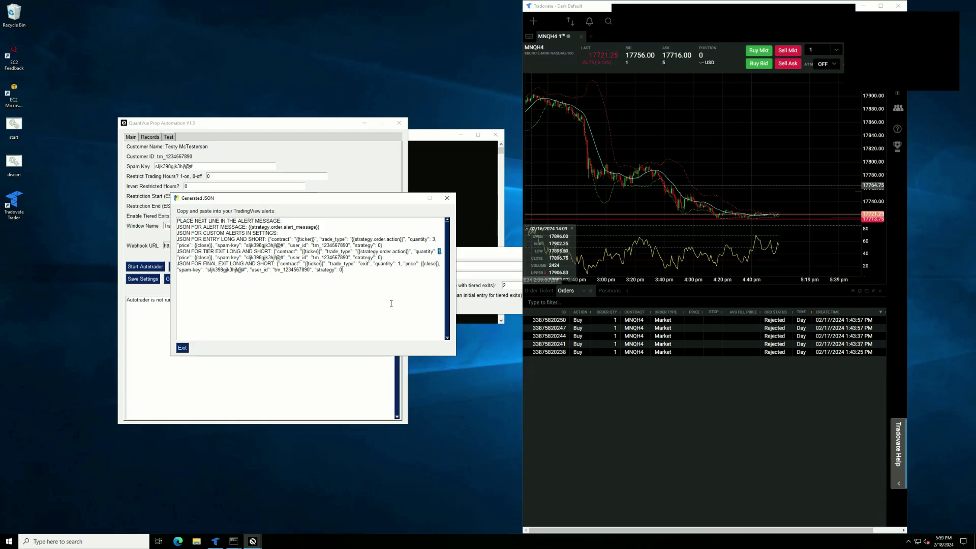
type("2,")
- Verify the updated entry quantity 3 and tier-exit quantity 2 in the JSON
left_click(824, 49)
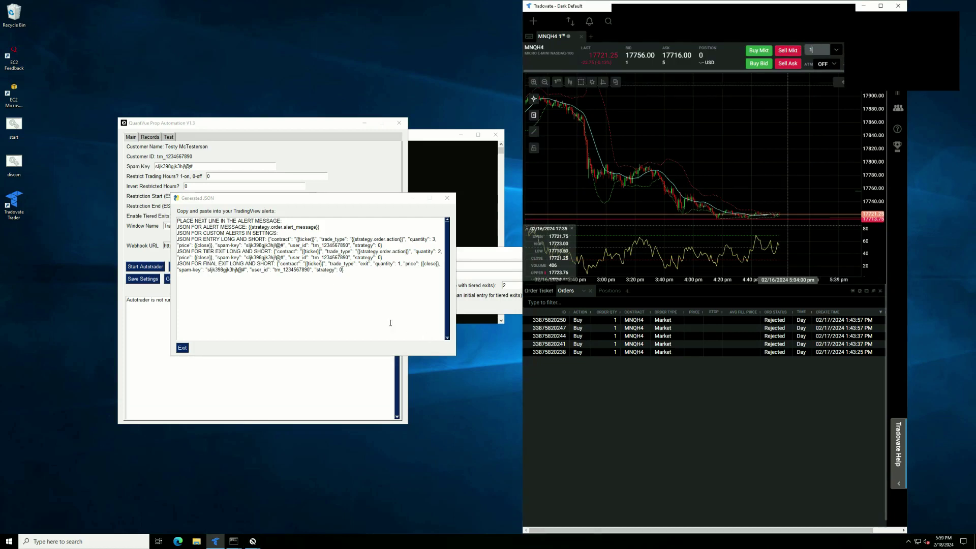
left_click(407, 263)
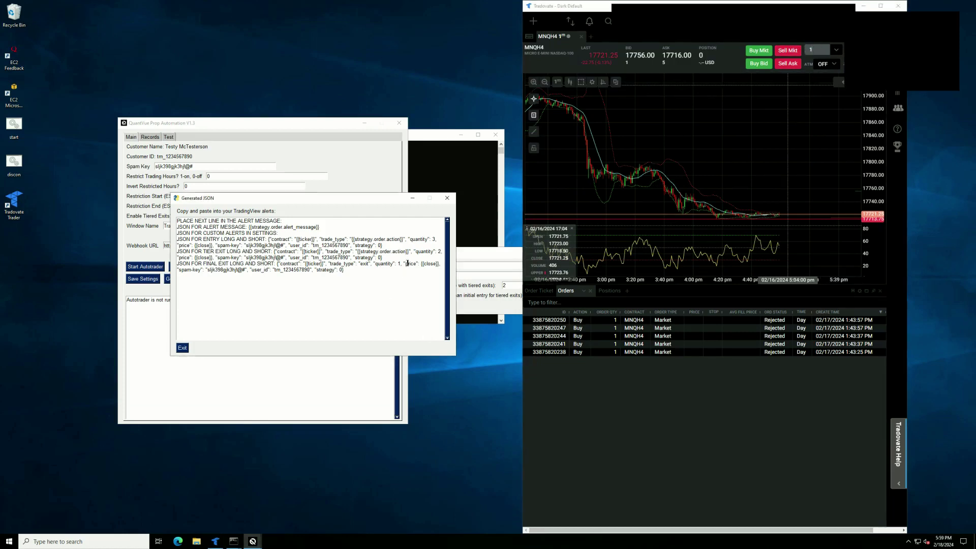
left_click(434, 239)
double_click(434, 239)
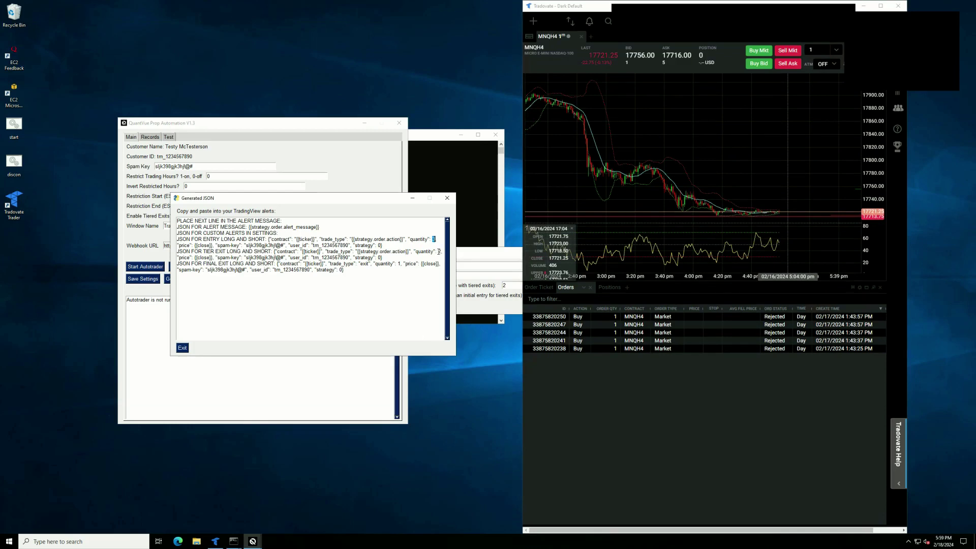
double_click(439, 251)
left_click(362, 264)
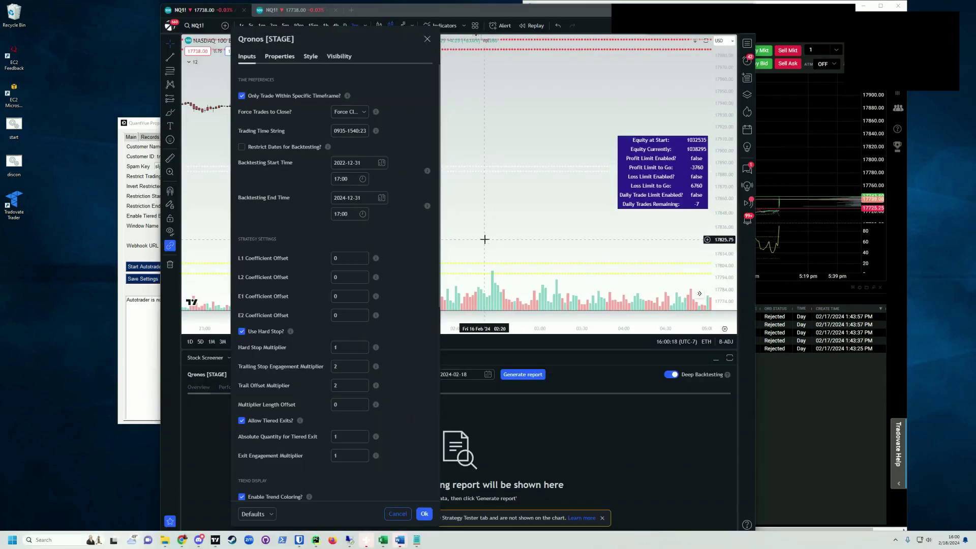
- Scroll the Qronos inputs to Custom Alerts, move the JSON window left, and select the entry JSON
scroll(322, 305, "down", 7)
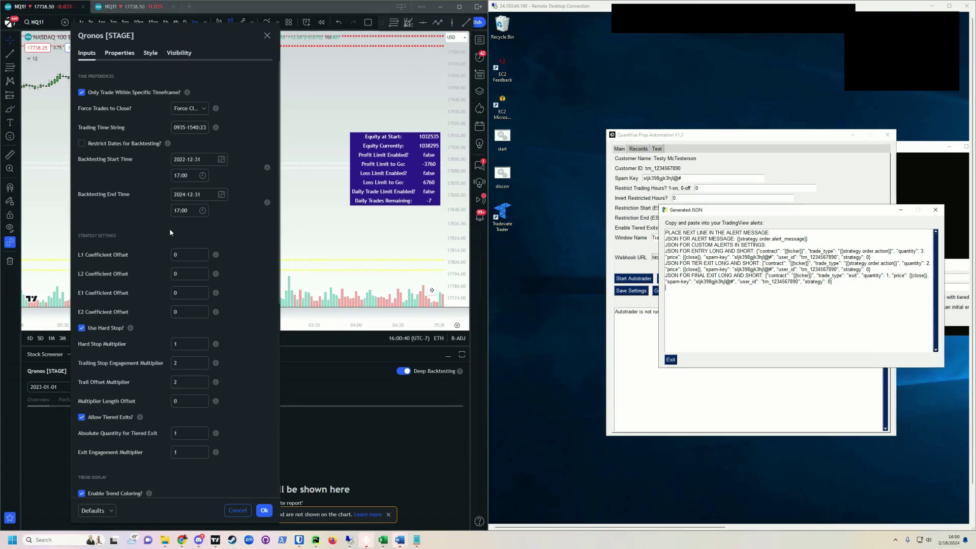
scroll(202, 228, "down", 6)
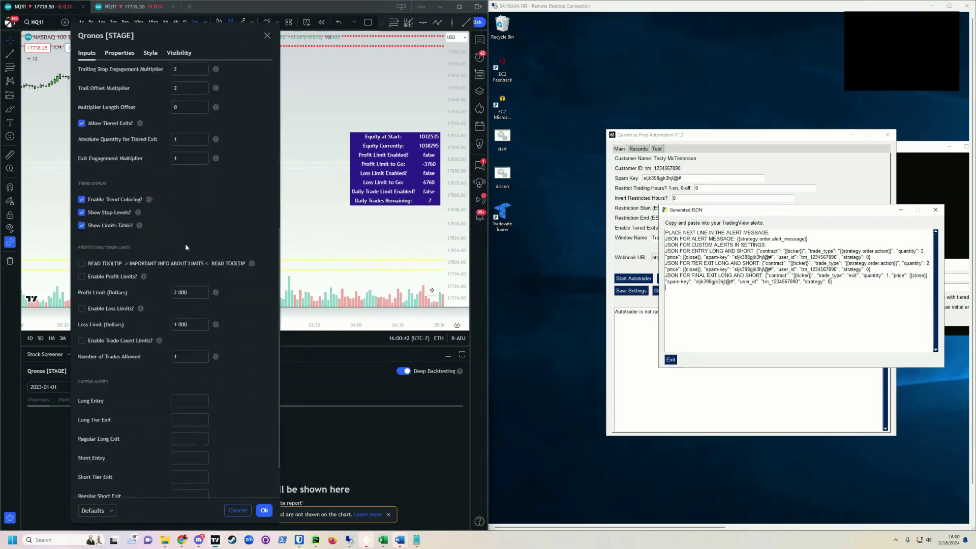
scroll(168, 313, "down", 1)
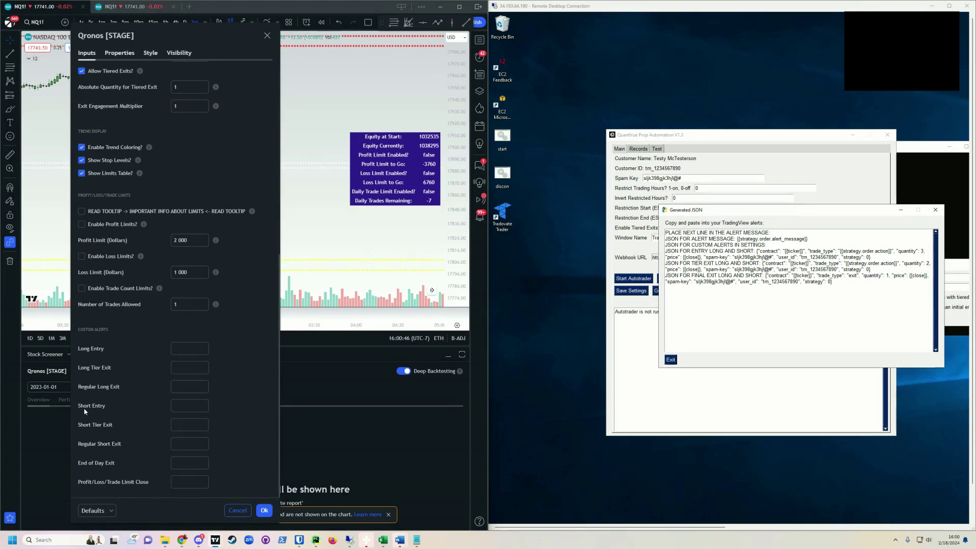
left_click(699, 254)
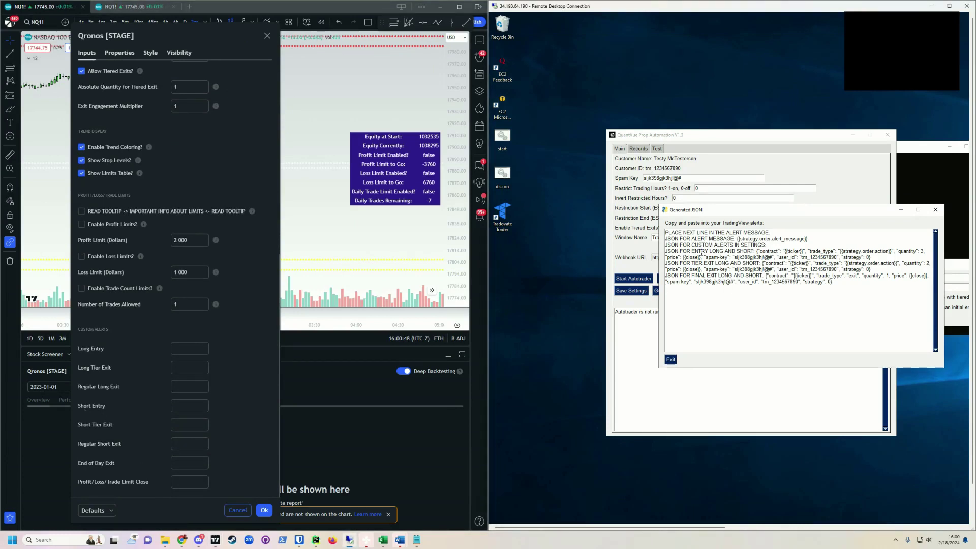
left_click_drag(772, 210, 719, 200)
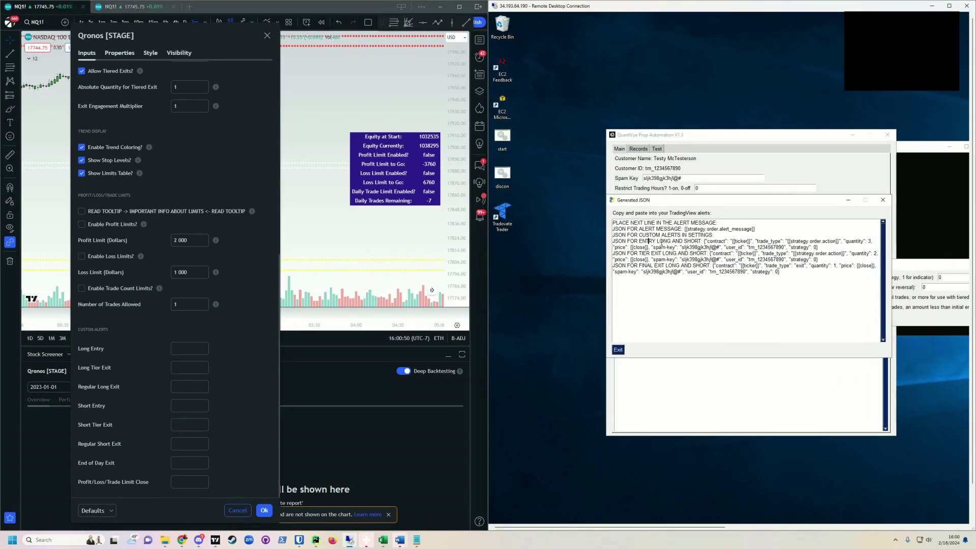
mouse_move(704, 241)
left_mouse_down()
mouse_move(819, 247)
mouse_move(704, 241)
left_mouse_up()
key("ctrl+c")
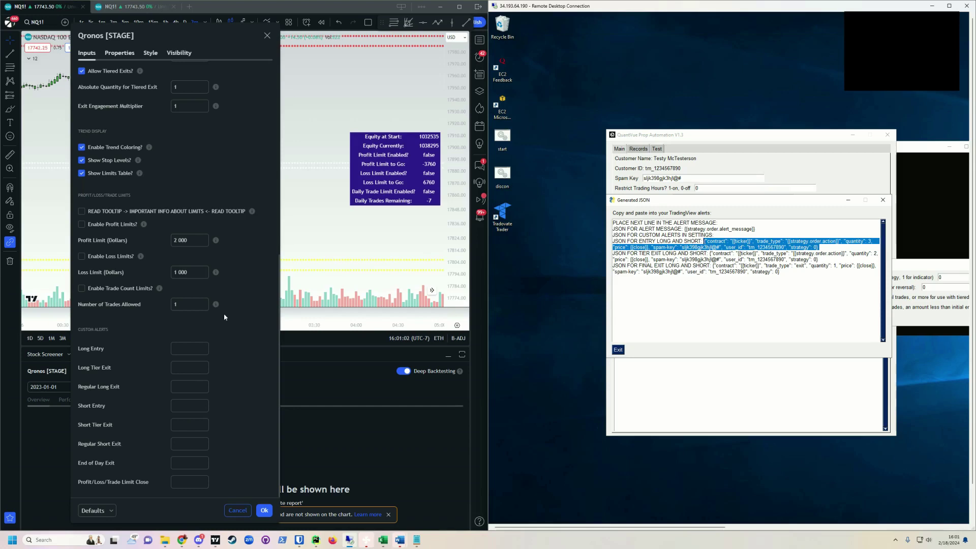
- Paste the entry JSON into both the Long Entry and Short Entry alerts
left_click(183, 349)
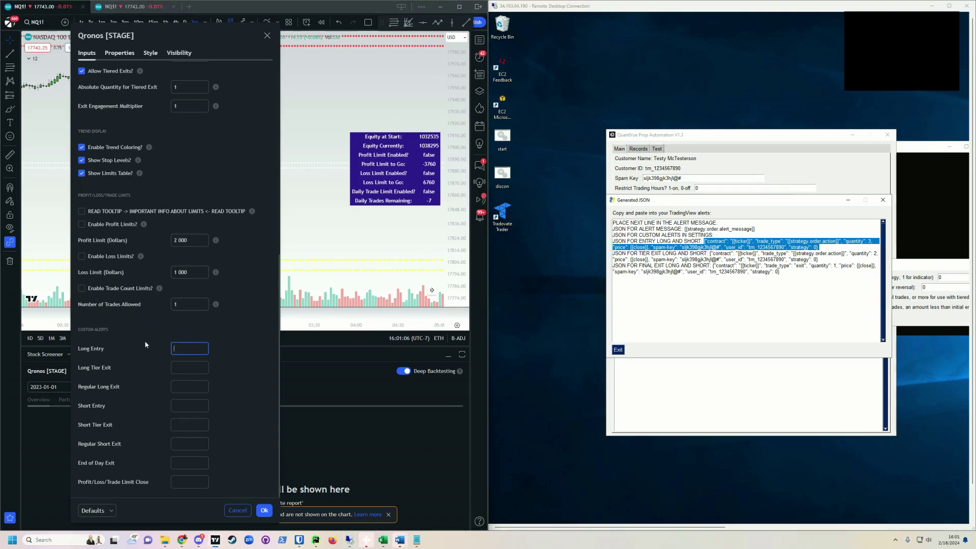
key("ctrl+v")
left_click(663, 254)
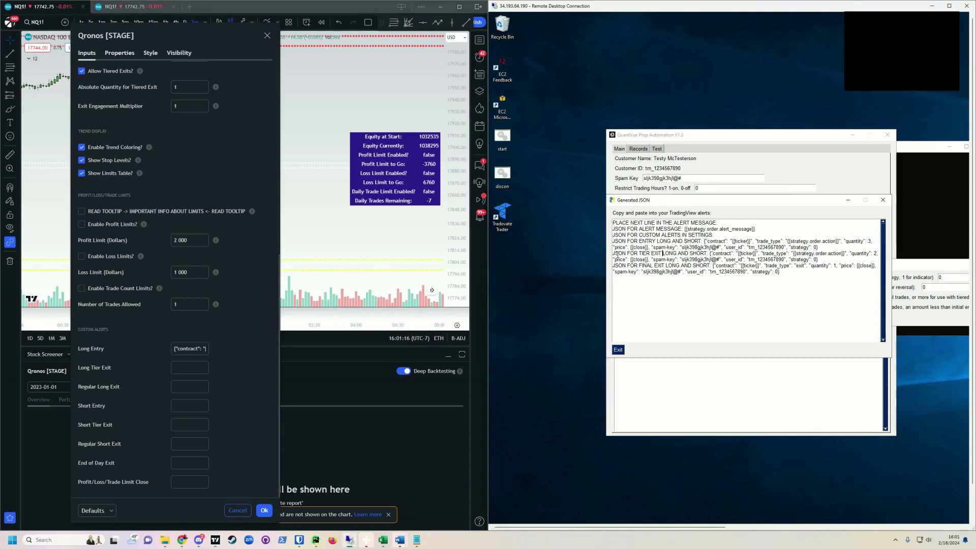
left_click(187, 406)
key("ctrl+v")
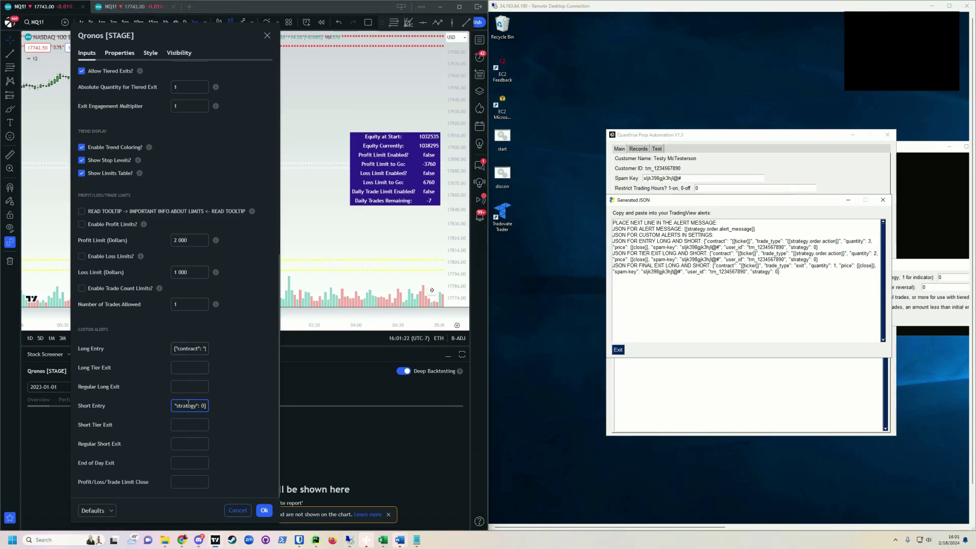
- Highlight the {{strategy.order.action}} placeholder in the generated JSON
left_click(781, 242)
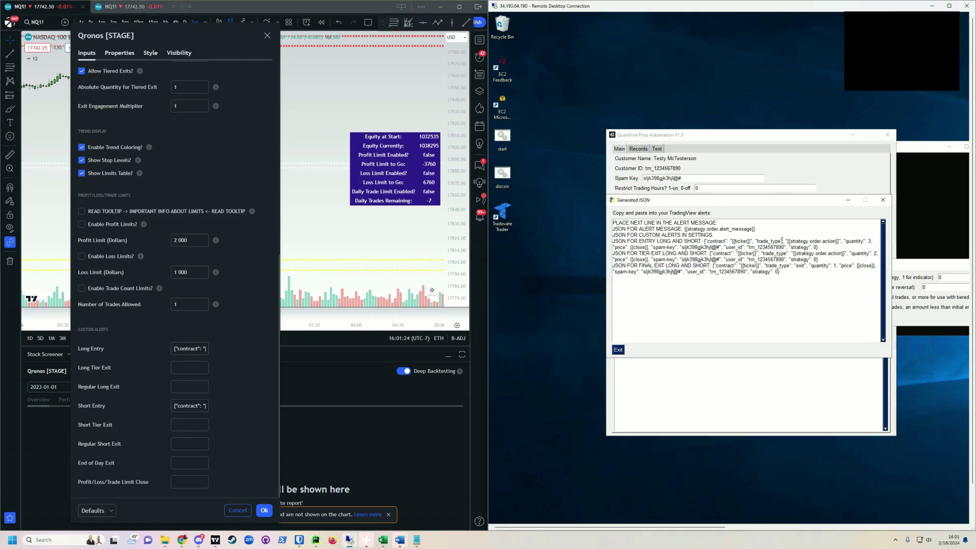
left_click_drag(786, 241, 839, 242)
left_click(813, 248)
- Paste the tier-exit JSON into the Long Tier Exit and Short Tier Exit alerts
left_click_drag(710, 253, 818, 260)
key("ctrl+c")
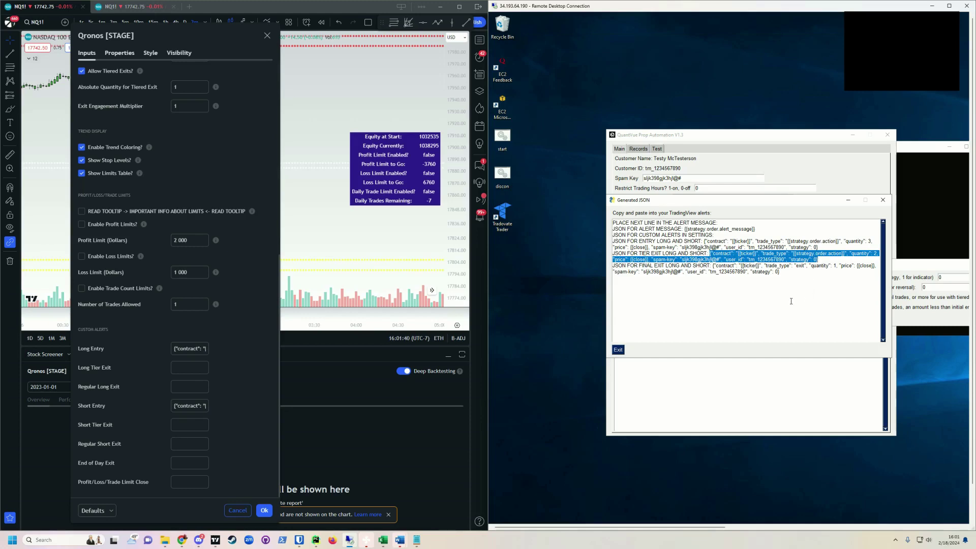
left_click(202, 366)
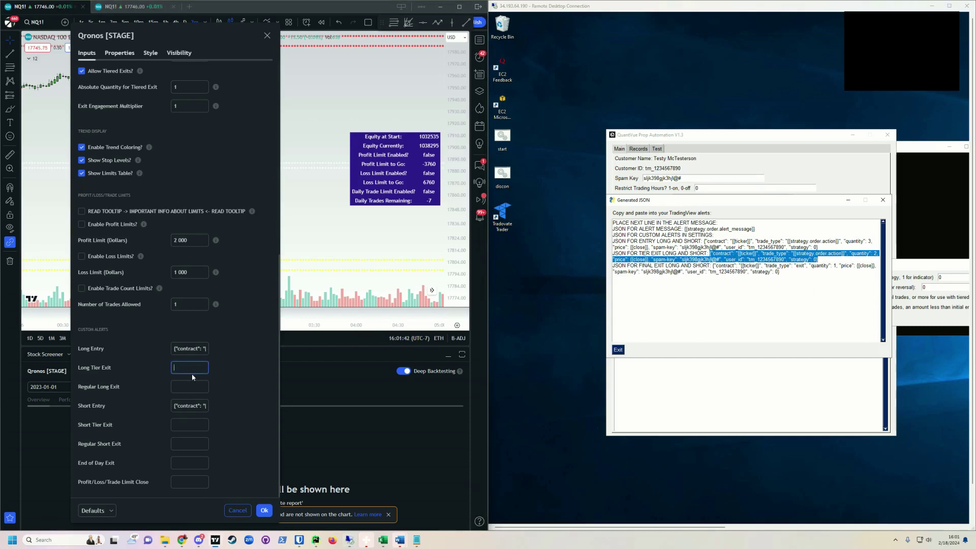
key("ctrl+v")
left_click(182, 423)
key("ctrl+v")
- Paste the final-exit JSON into the Regular Short Exit and Regular Long Exit alerts
left_click(623, 269)
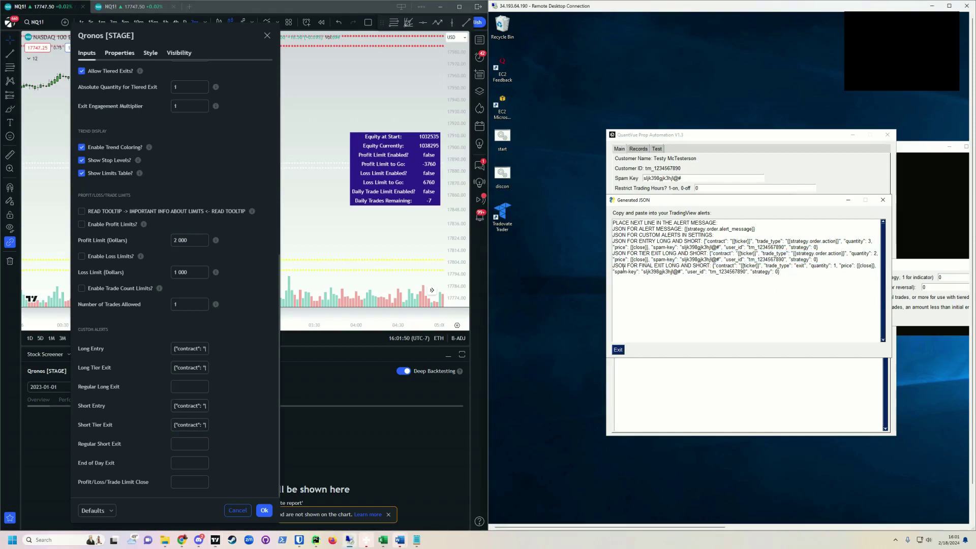
left_click_drag(713, 266, 782, 272)
key("ctrl+c")
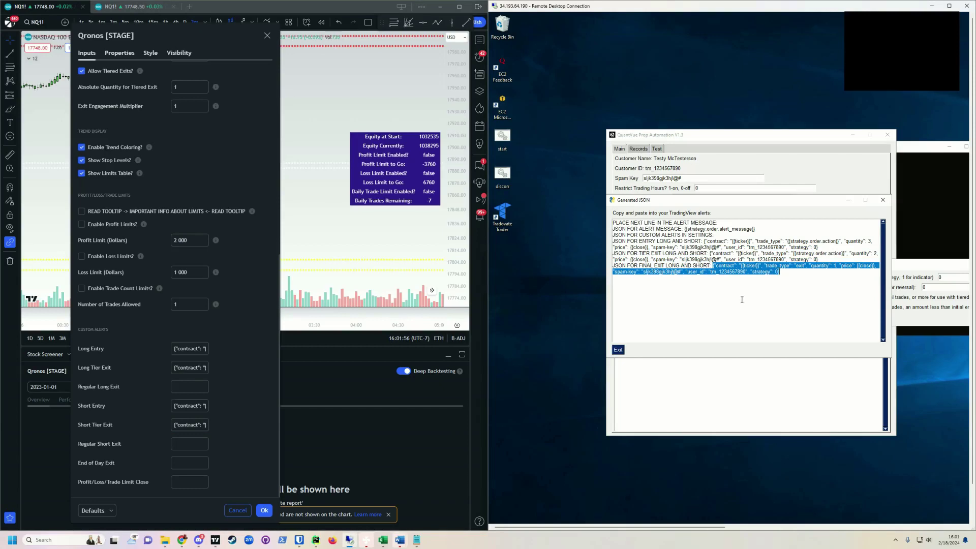
left_click(190, 442)
key("ctrl+v")
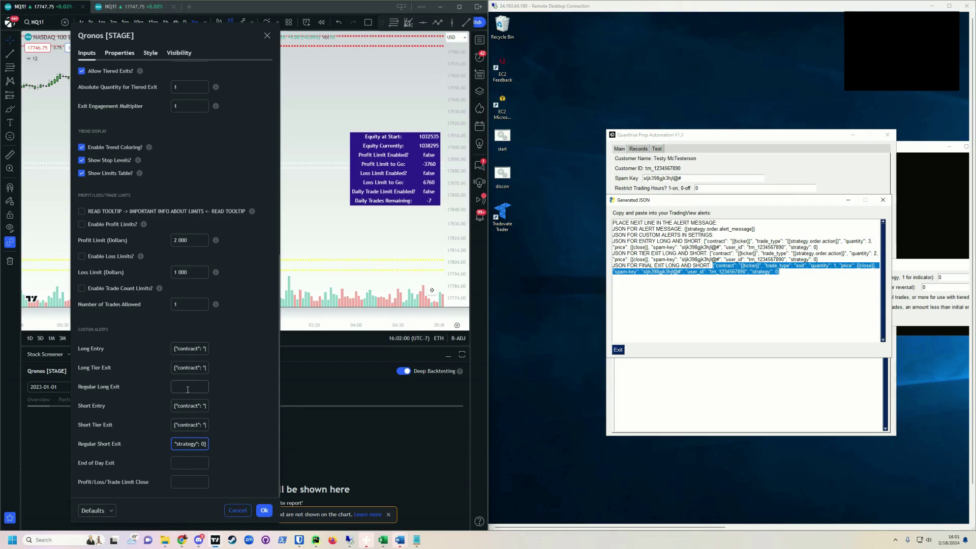
left_click(190, 387)
key("ctrl+v")
left_click(222, 380)
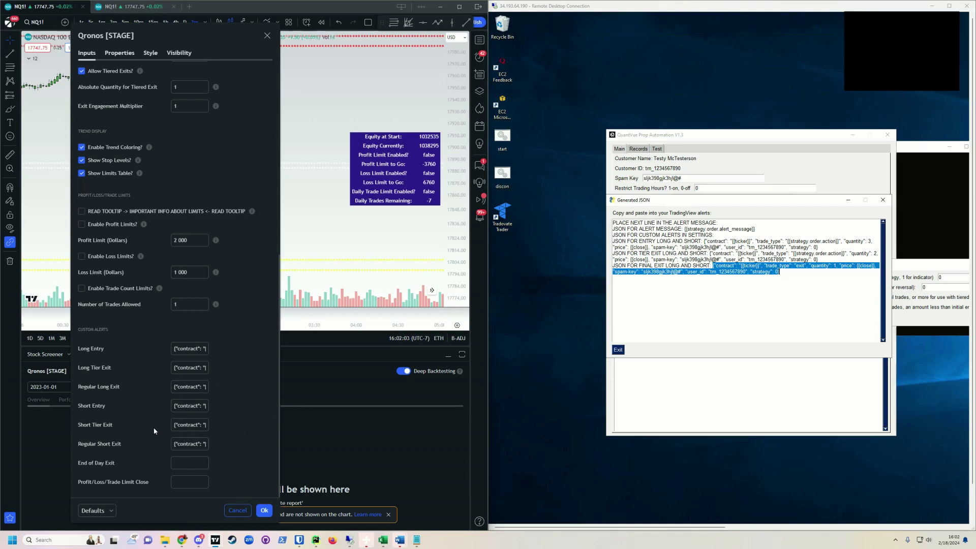
left_click(189, 462)
left_click(671, 272)
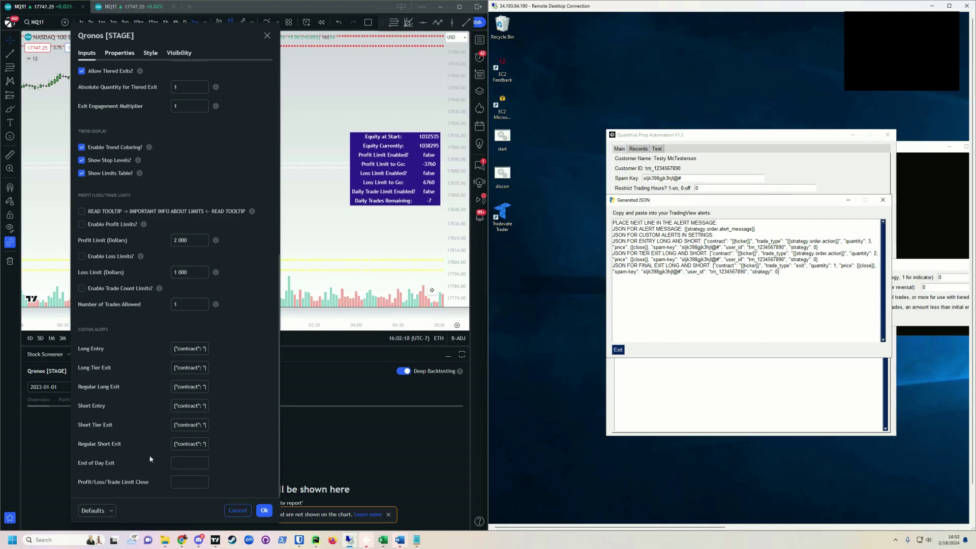
- Paste the final-exit JSON into End of Day Exit and Profit/Loss/Trade Limit Close
left_click(185, 462)
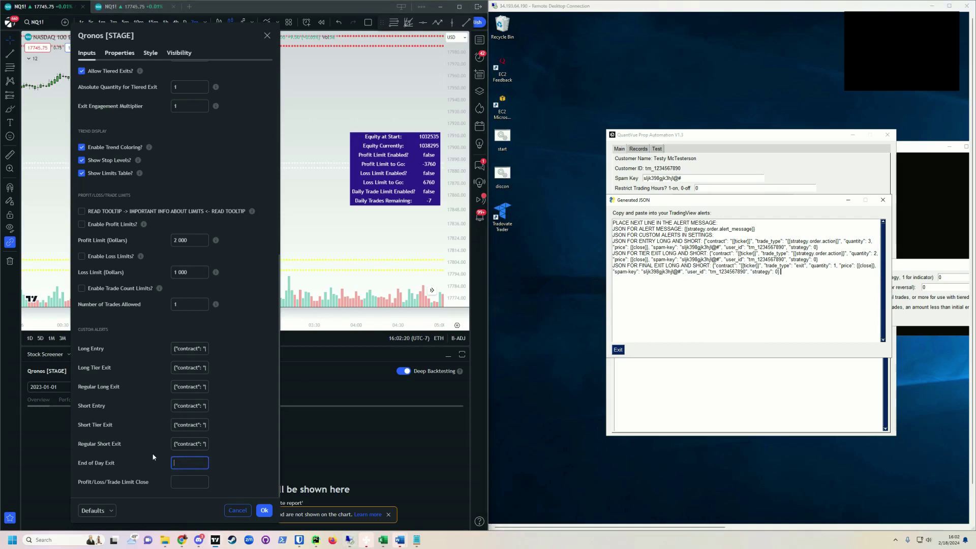
key("ctrl+v")
left_click(175, 482)
key("ctrl+v")
- Select and copy the final-exit JSON paragraph again
left_click(723, 271)
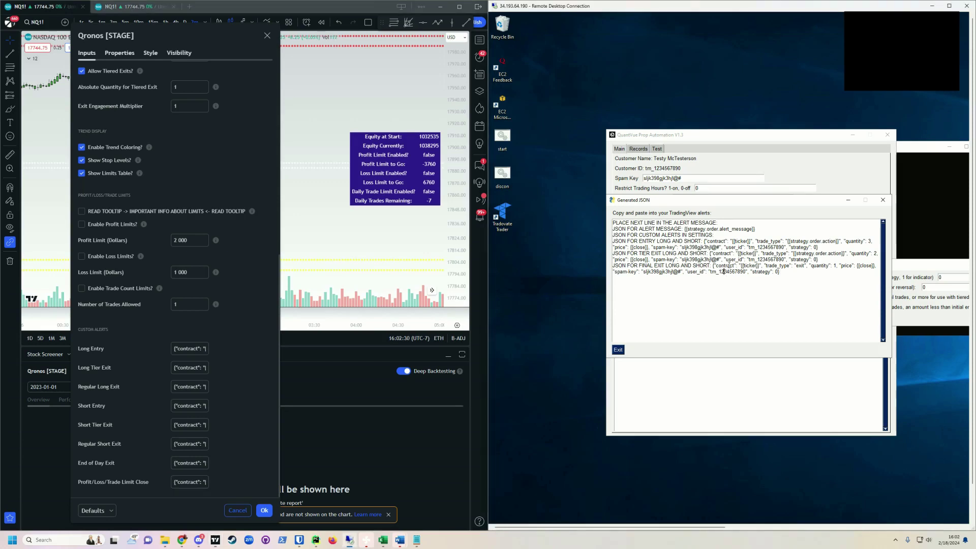
triple_click(747, 273)
key("ctrl+c")
- Apply the Qronos settings and reset the chart view to show 189 trades and 38,295 USD profit
left_click(264, 510)
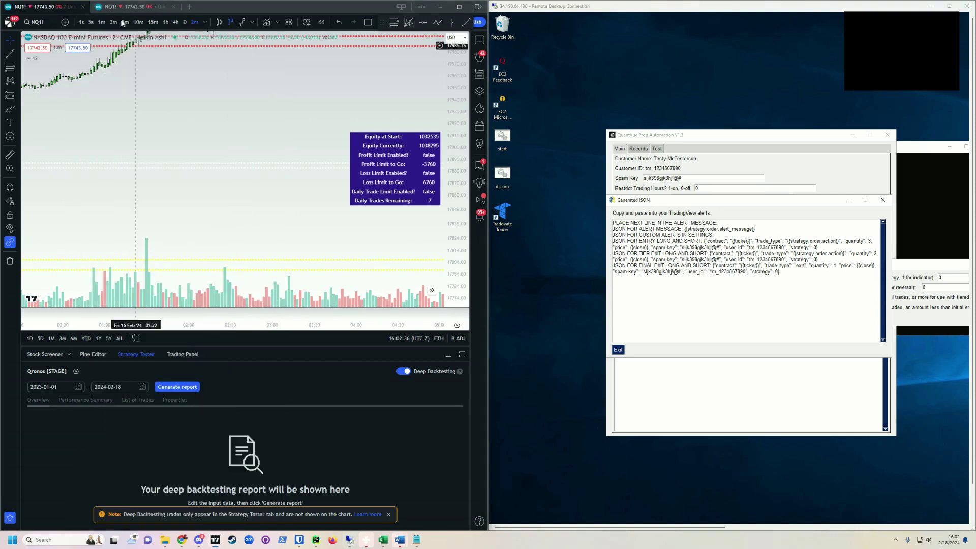
left_click(75, 372)
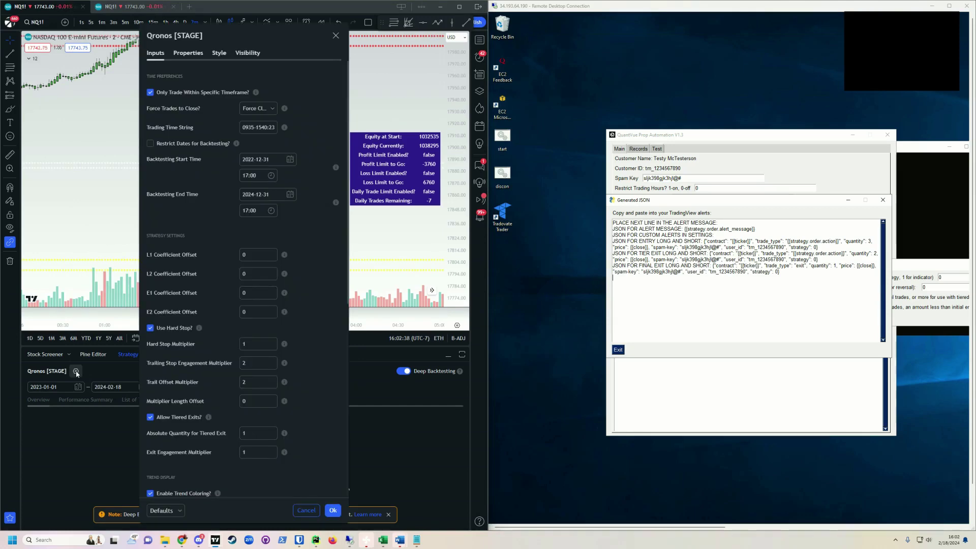
left_click(335, 36)
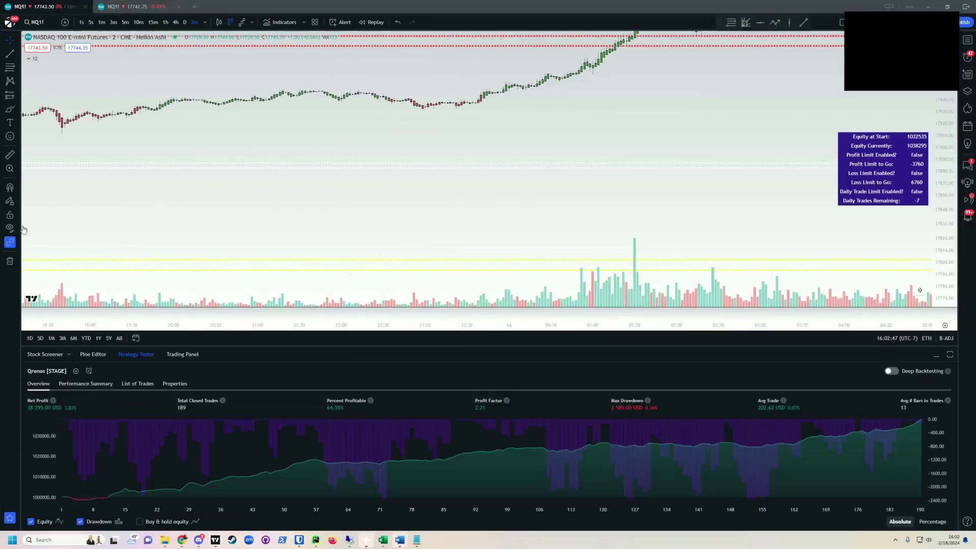
right_click(153, 212)
left_click(172, 219)
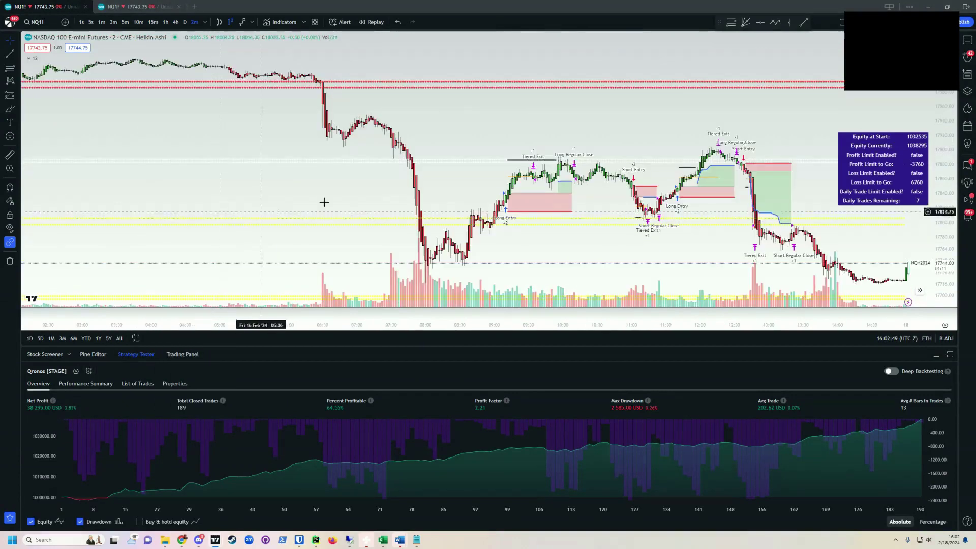
- Start a Qronos [STAGE] alert named 'Qronos', delete its message text, and bring the JSON forward
left_click(89, 372)
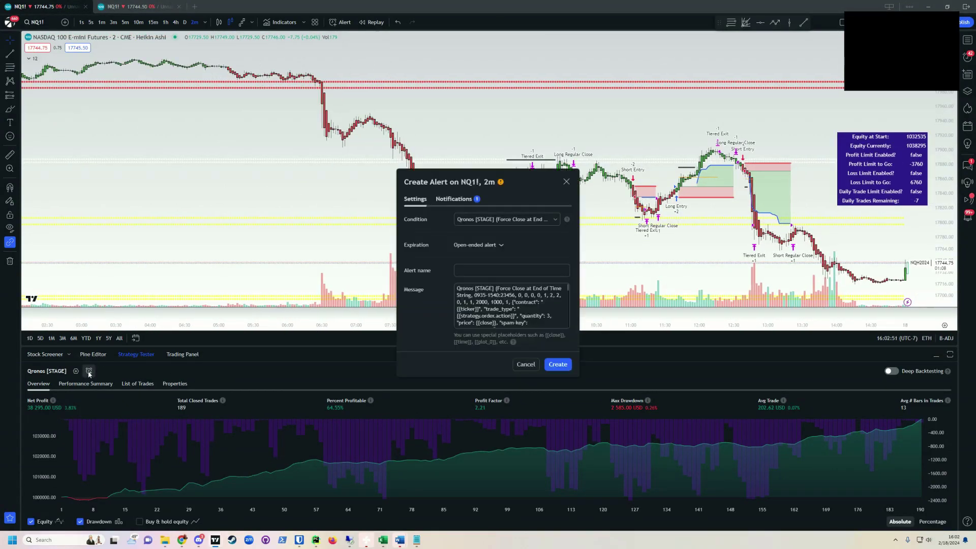
left_click(487, 268)
type("Qr")
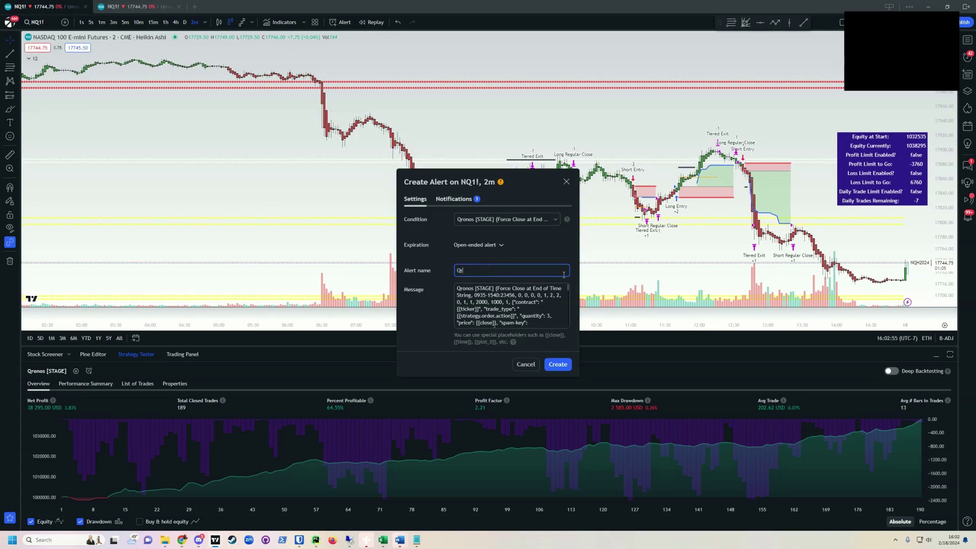
type("onos")
left_click(549, 313)
key("ctrl+a")
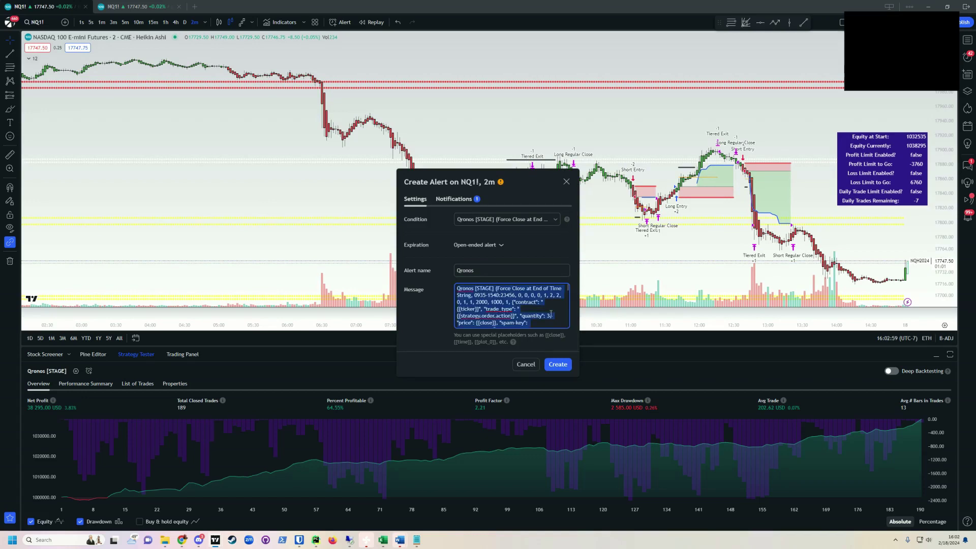
key("BackSpace")
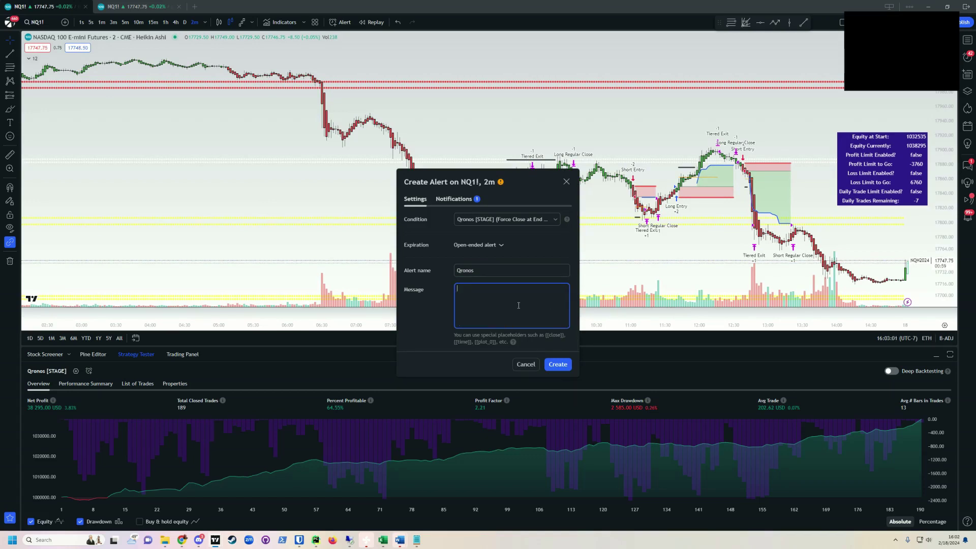
left_click(351, 528)
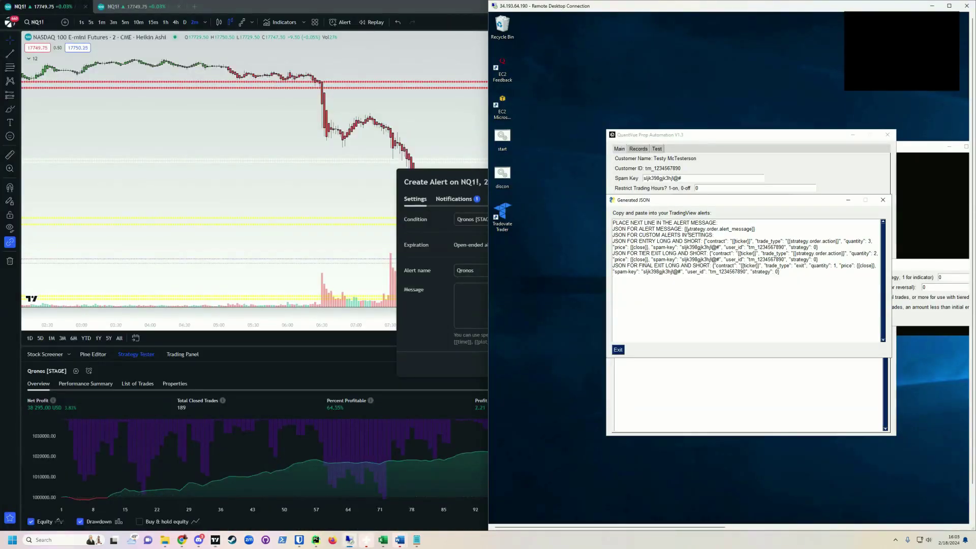
- Paste {{strategy.order.alert_message}} from the Generated JSON window into the Qronos alert's message
left_click_drag(630, 229, 684, 230)
left_click(654, 229)
left_click(735, 230)
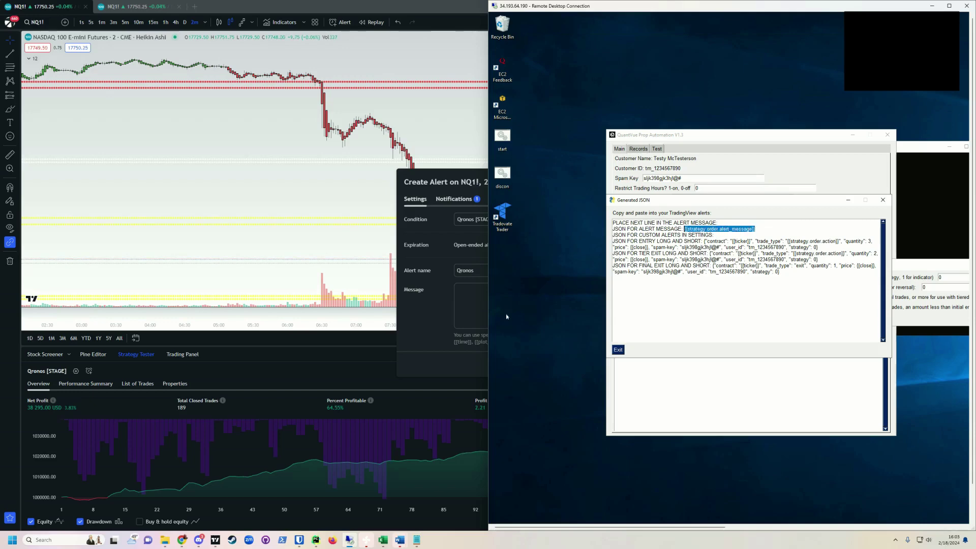
left_click(480, 307)
key("ctrl+v")
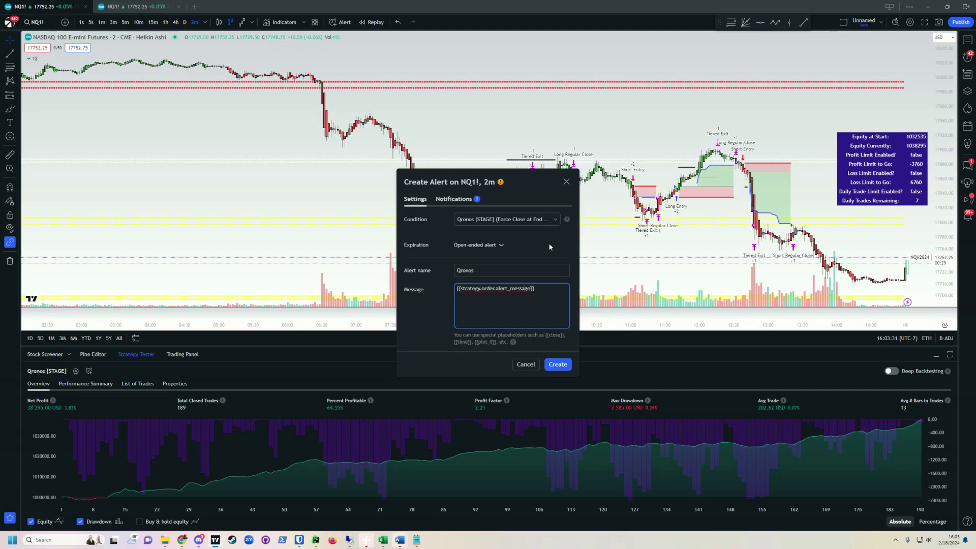
- Cancel the Create Alert dialog, returning to the Qronos [STAGE] Strategy Tester overview
left_click(527, 364)
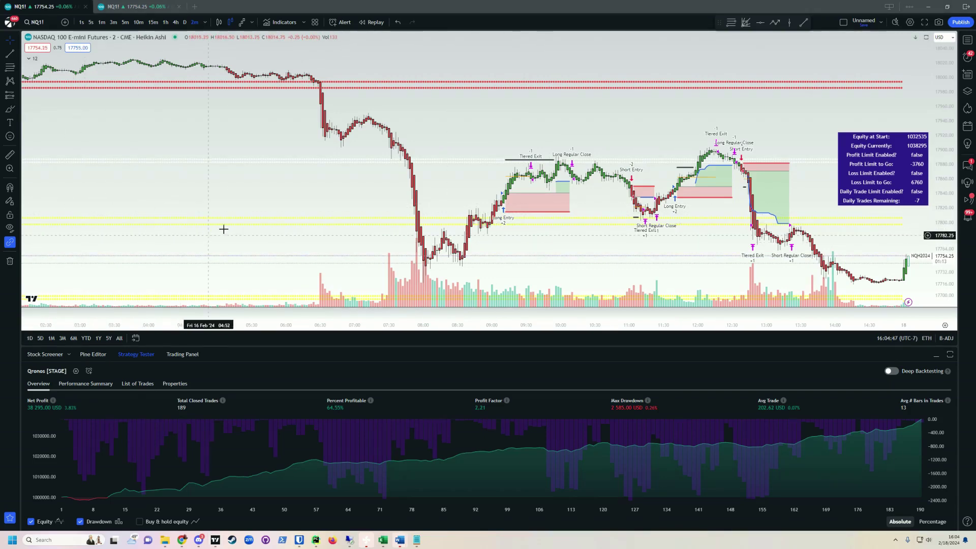
- Enable deep backtesting for Qronos and set the NQ chart to 1-minute bars
left_click_drag(214, 108, 157, 200)
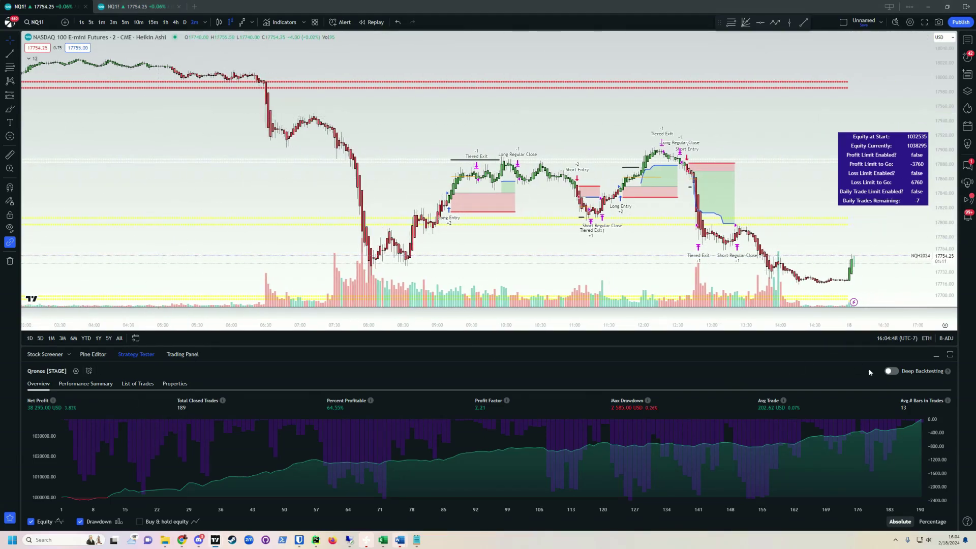
left_click(891, 371)
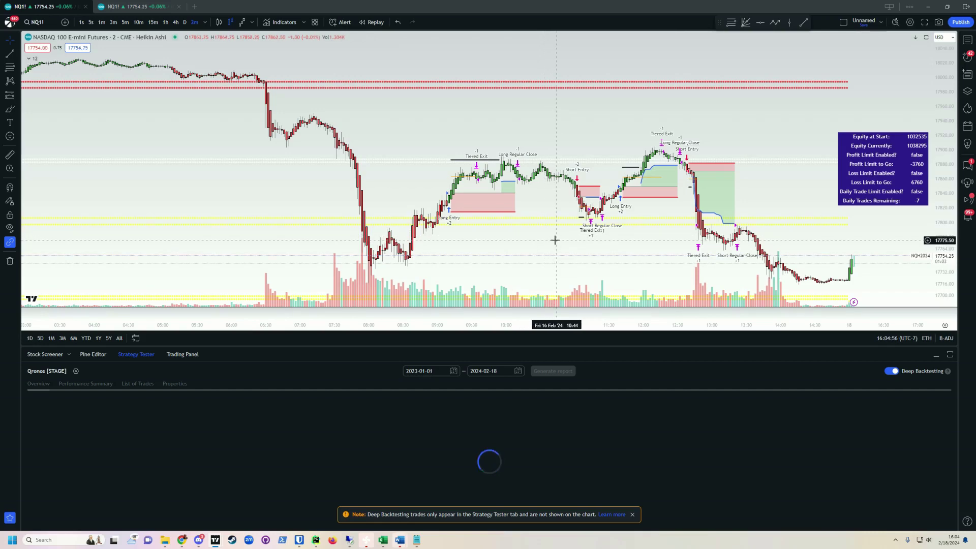
left_click_drag(554, 240, 504, 231)
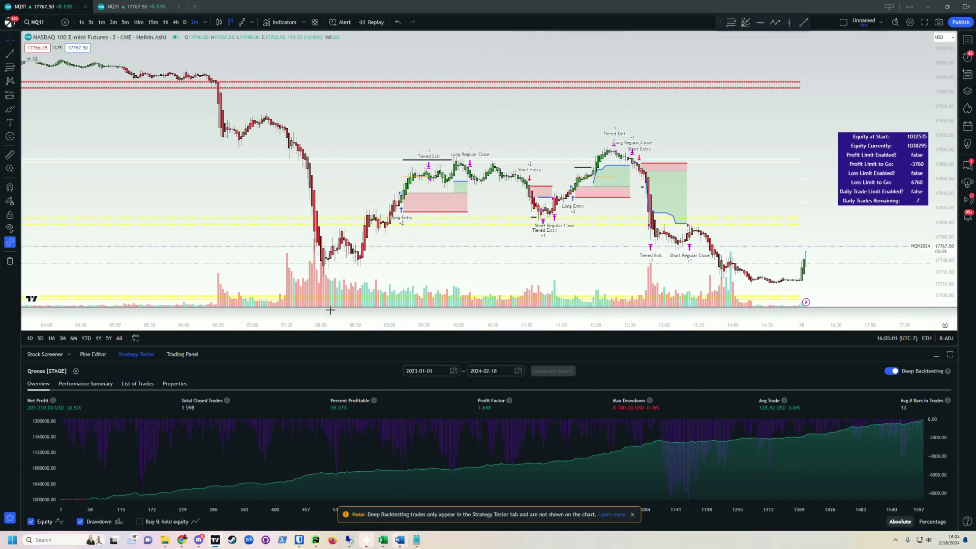
left_click(101, 23)
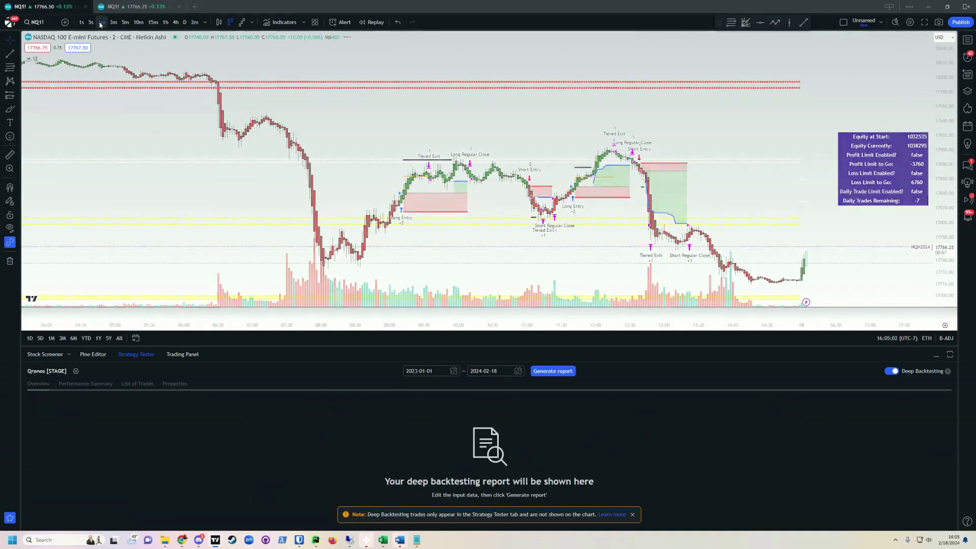
- Generate the 1-minute deep backtest report, then open the Qronos inputs showing trading window 0935-1540
left_click(564, 372)
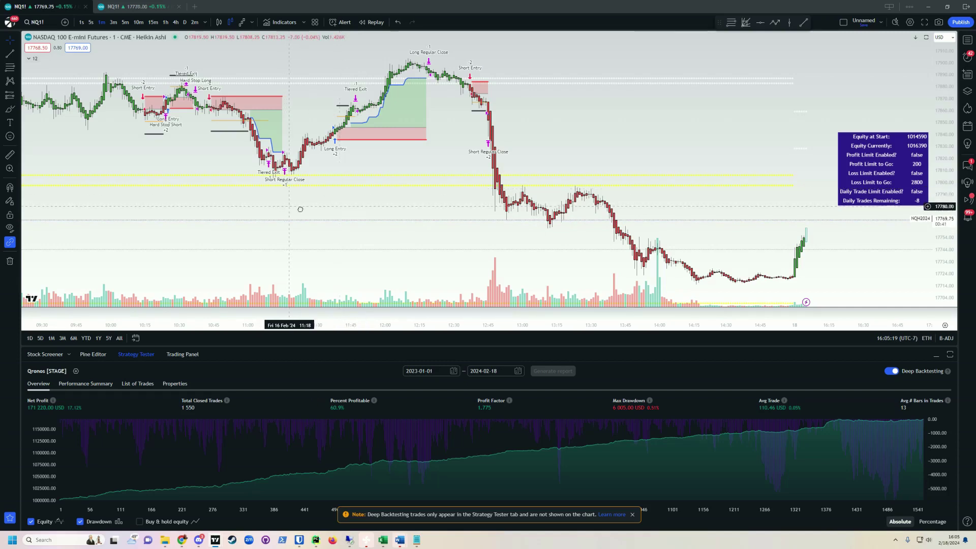
scroll(356, 203, "left", 5)
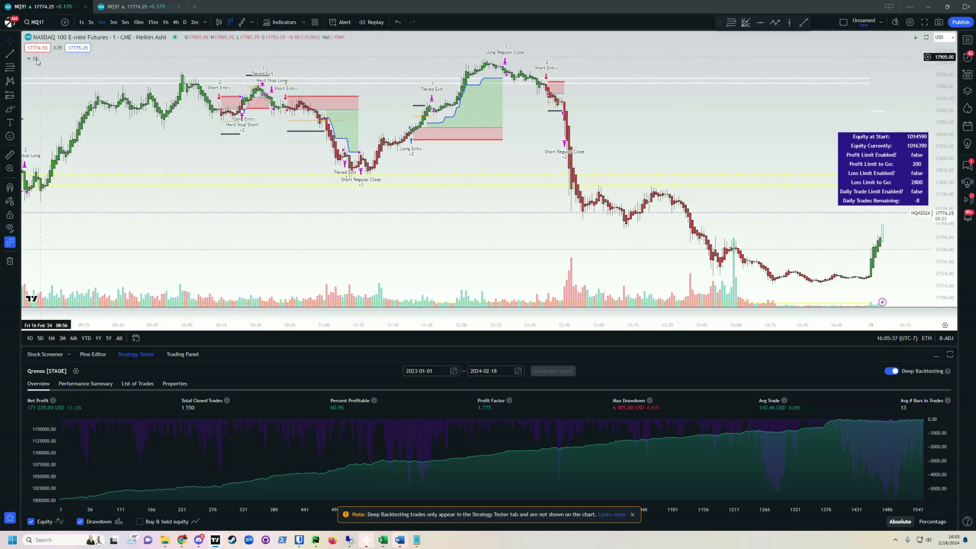
left_click(75, 371)
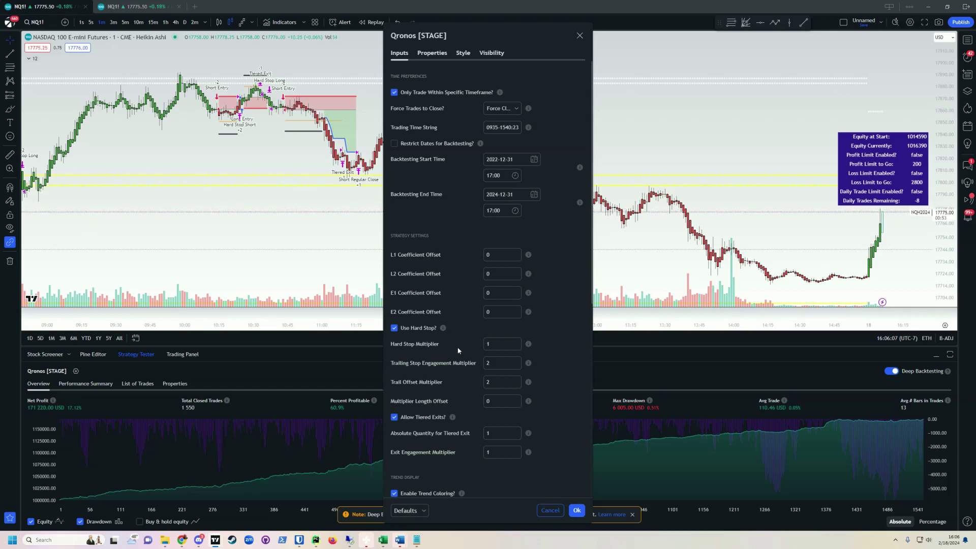
- Reopen the Qronos settings to check its capital and order properties, then close them
left_click(579, 36)
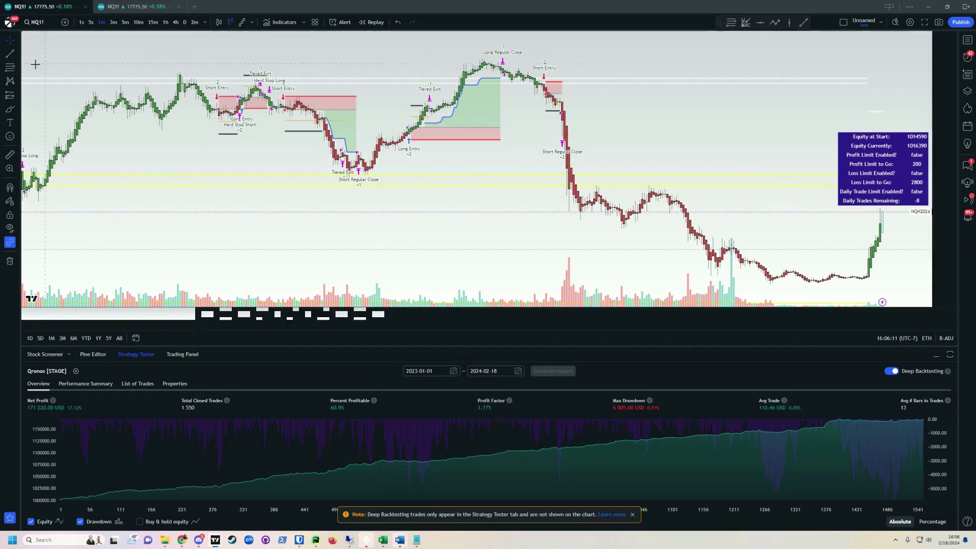
left_click(76, 371)
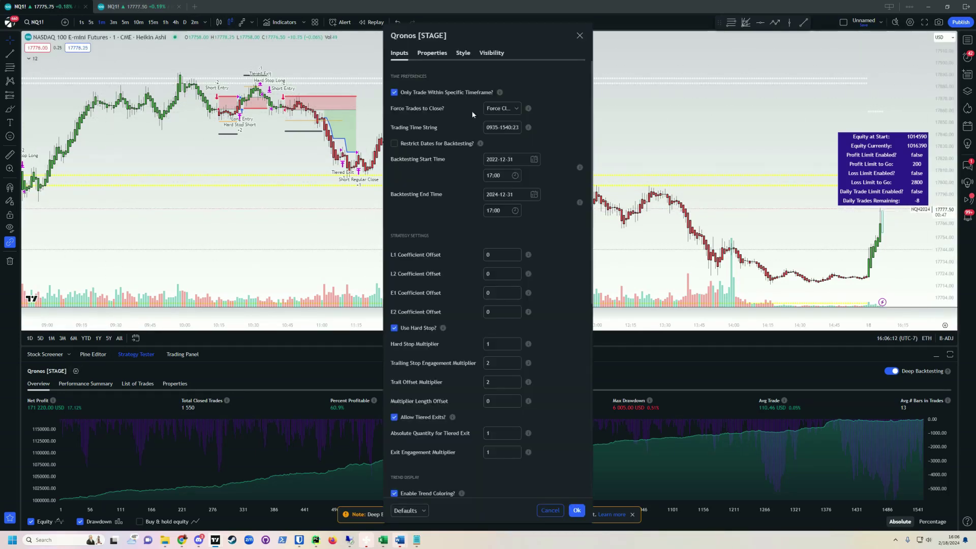
left_click(432, 53)
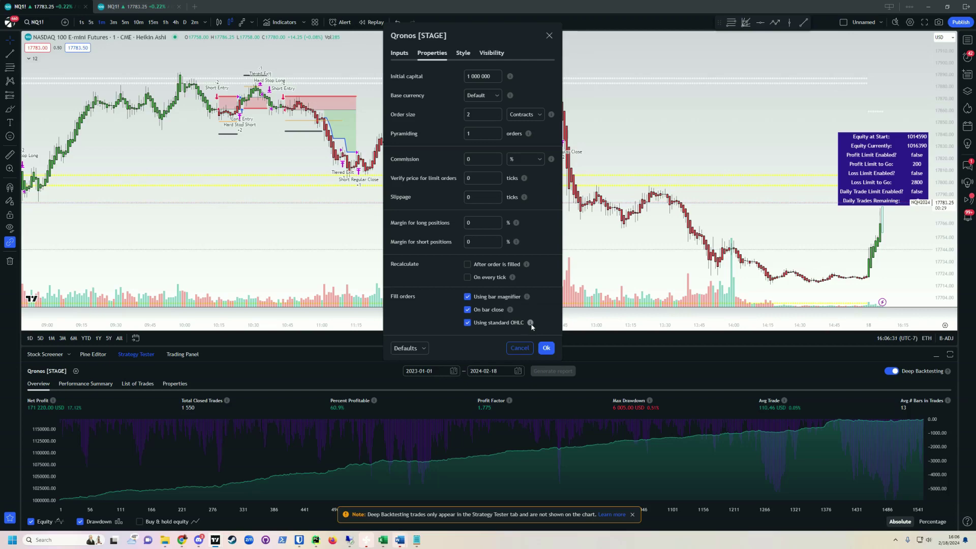
key("Escape")
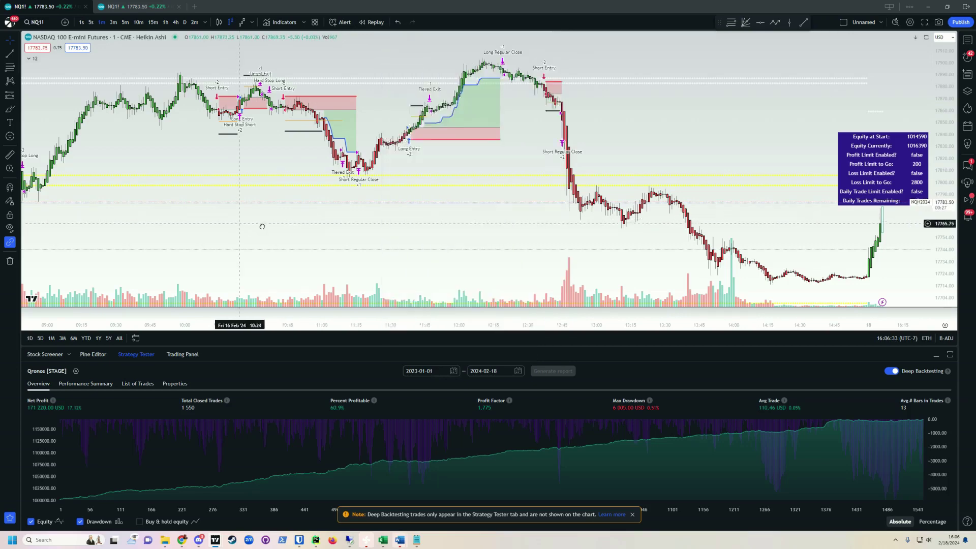
- Zoom into earlier 1-minute trades and open Qronos Properties (1,000,000 capital, 2 contracts, pyramiding 1)
left_click_drag(261, 224, 554, 248)
scroll(554, 248, "up", 5)
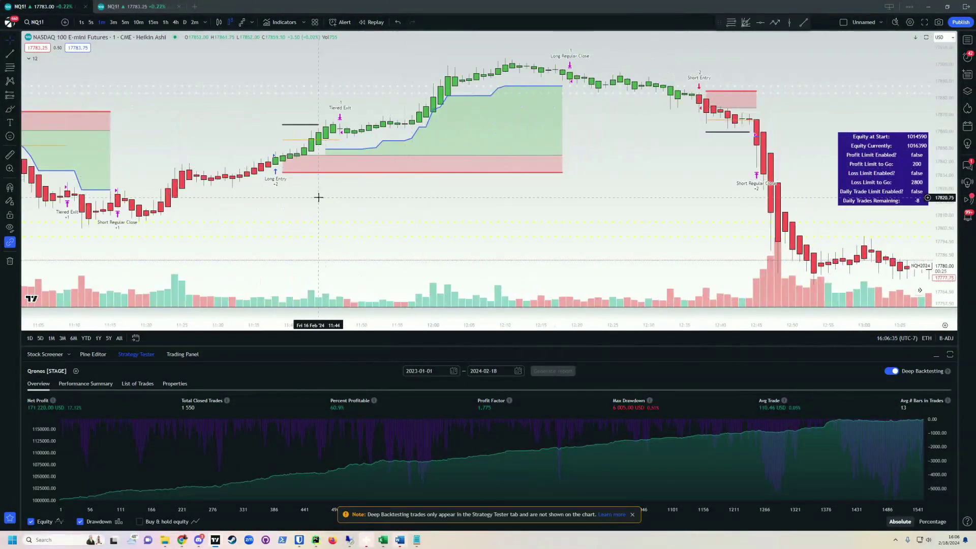
left_click_drag(318, 199, 529, 226)
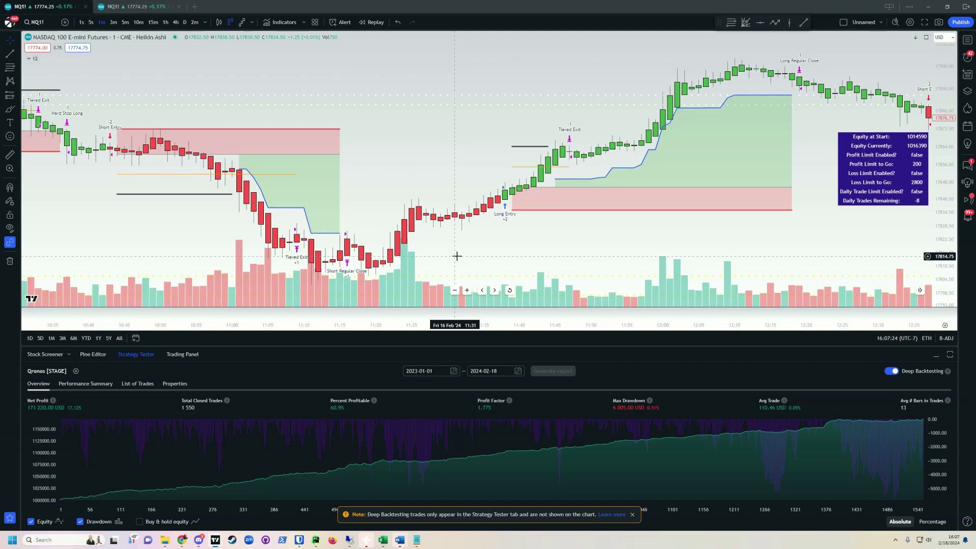
left_click(75, 371)
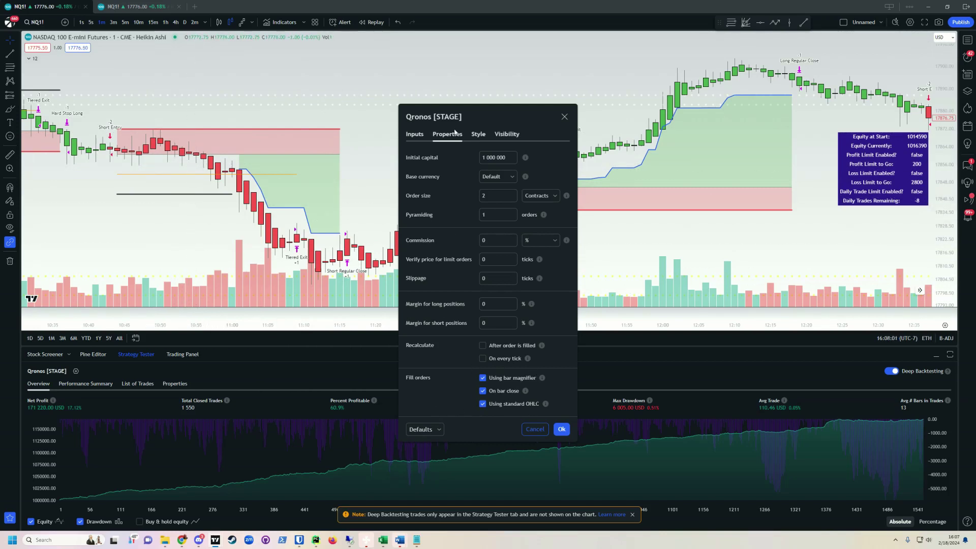
- Close the Qronos settings and pan across Friday's trades, ending on the 11:50–13:50 entries
left_click(564, 117)
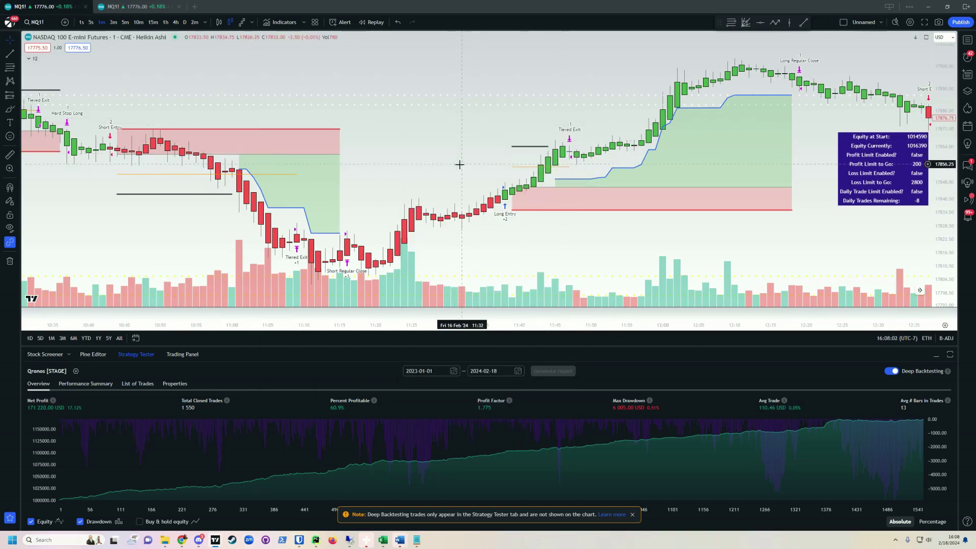
left_click_drag(460, 164, 436, 167)
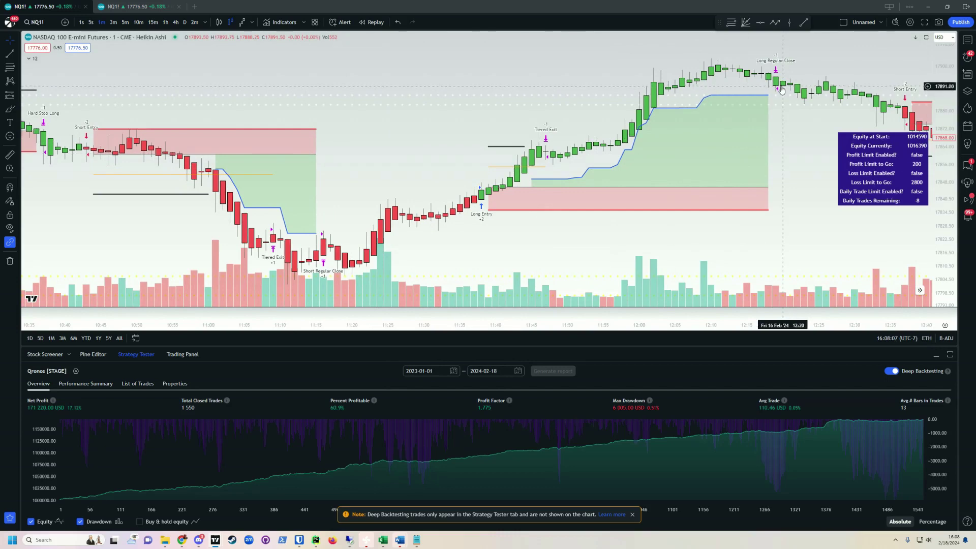
left_click_drag(330, 163, 605, 168)
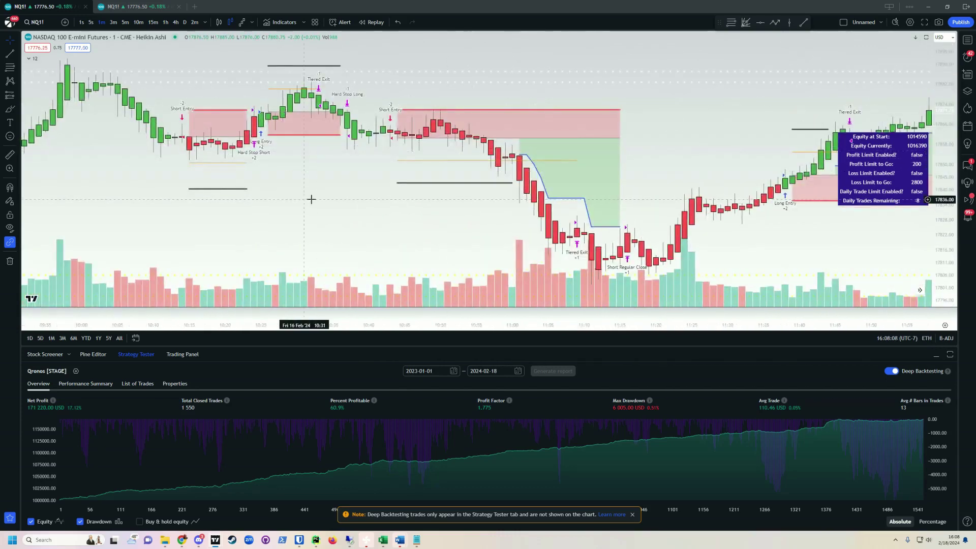
left_click_drag(311, 199, 414, 190)
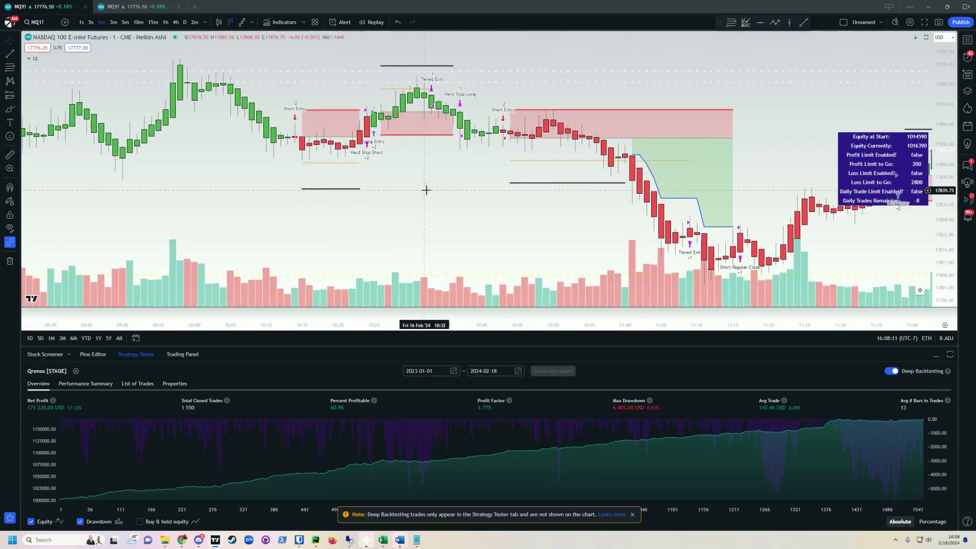
scroll(424, 153, "right", 2)
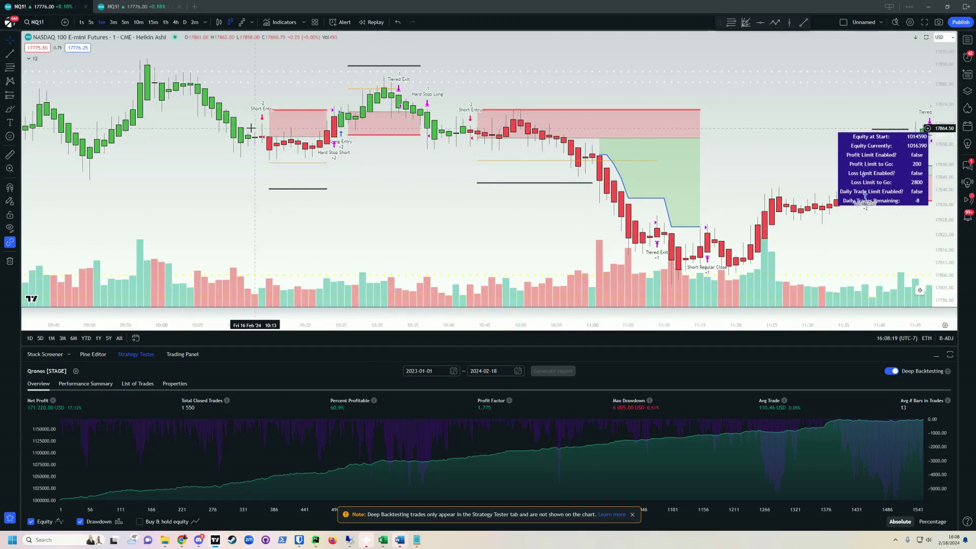
left_click_drag(490, 219, 313, 259)
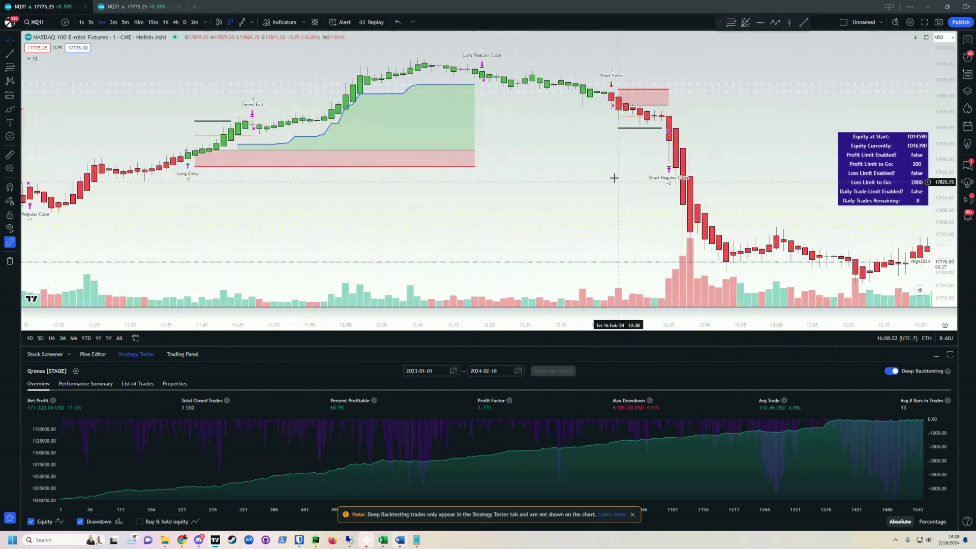
left_click_drag(618, 168, 445, 162)
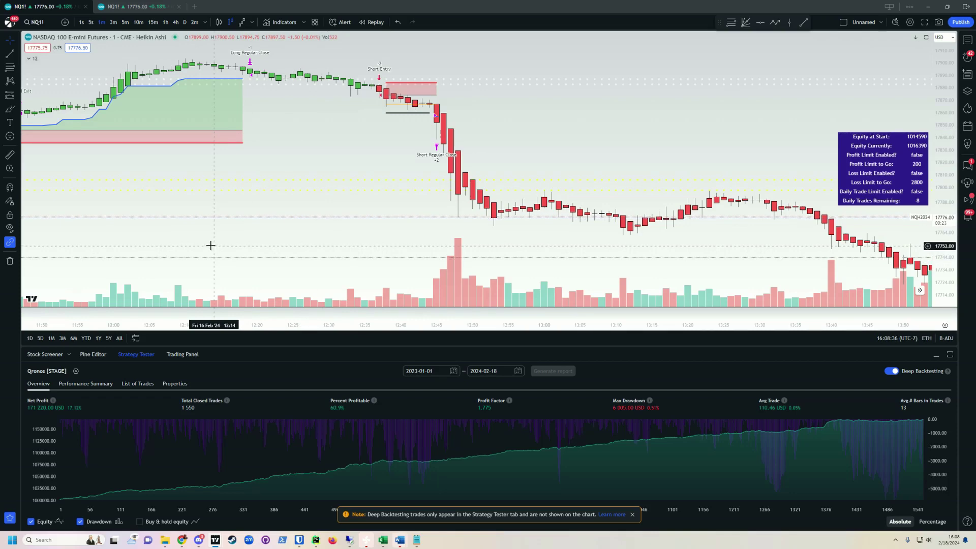
- Zoom the 1-minute NQ chart out to span Friday's trades from early morning to mid-afternoon
scroll(213, 244, "down", 5)
scroll(218, 233, "down", 3)
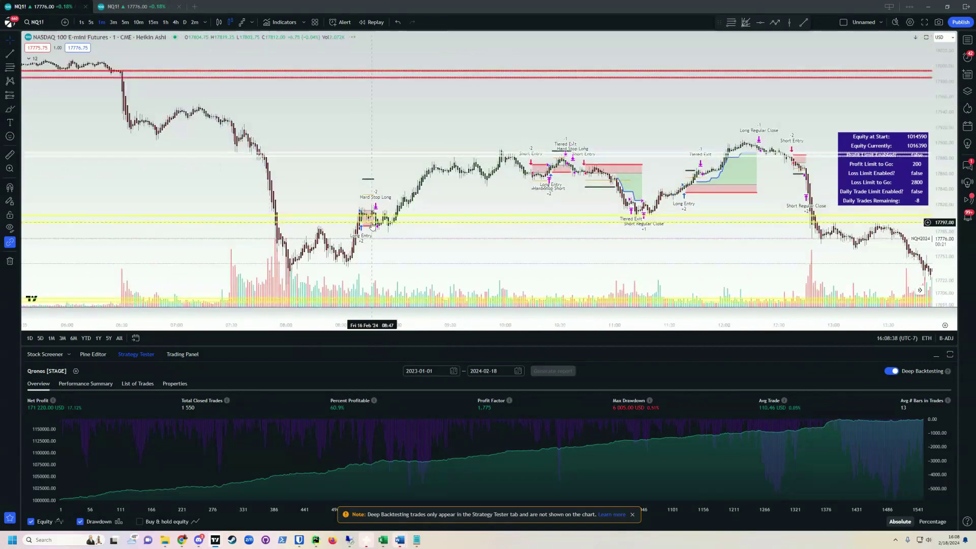
scroll(443, 185, "down", 2)
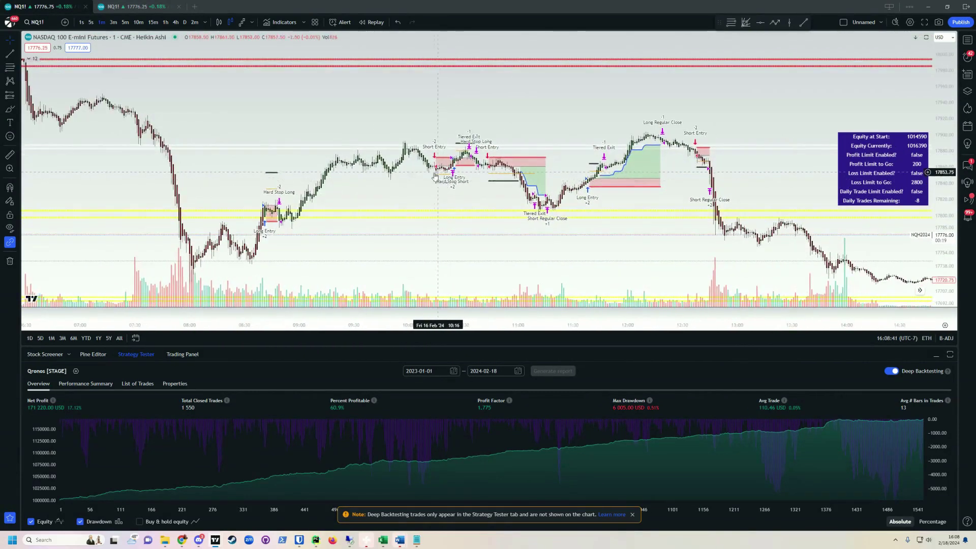